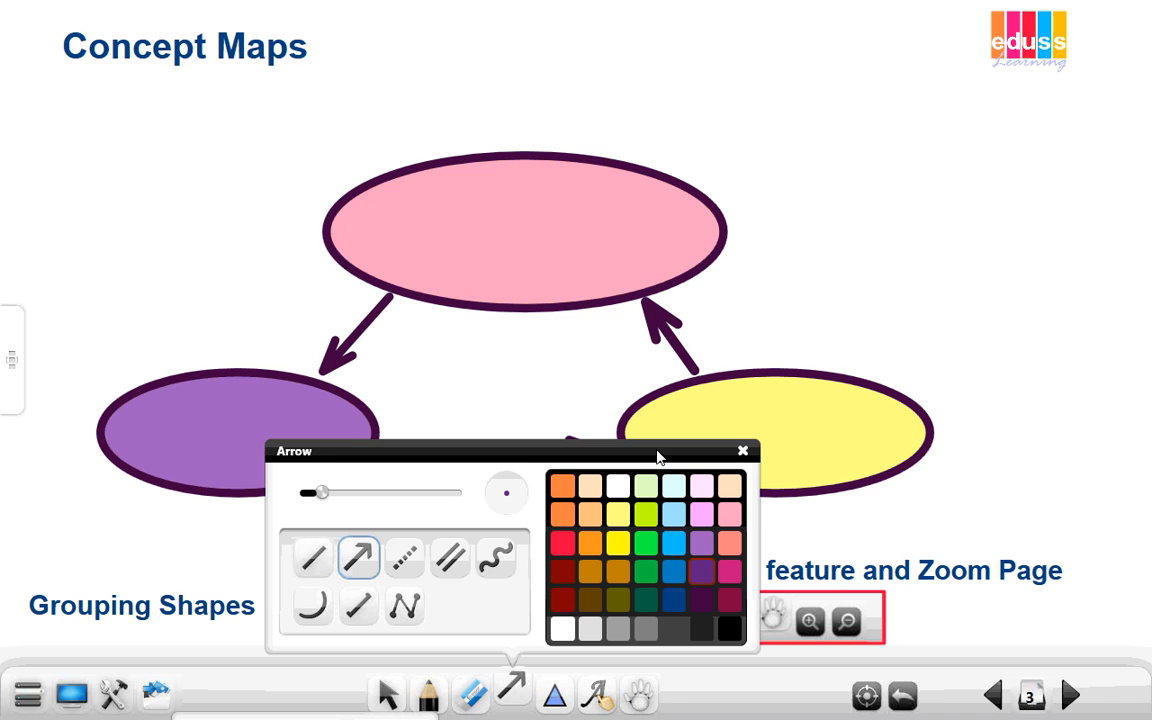
Set up the Ellipse shape with a dark purple outline and a pink fill
left_click(744, 452)
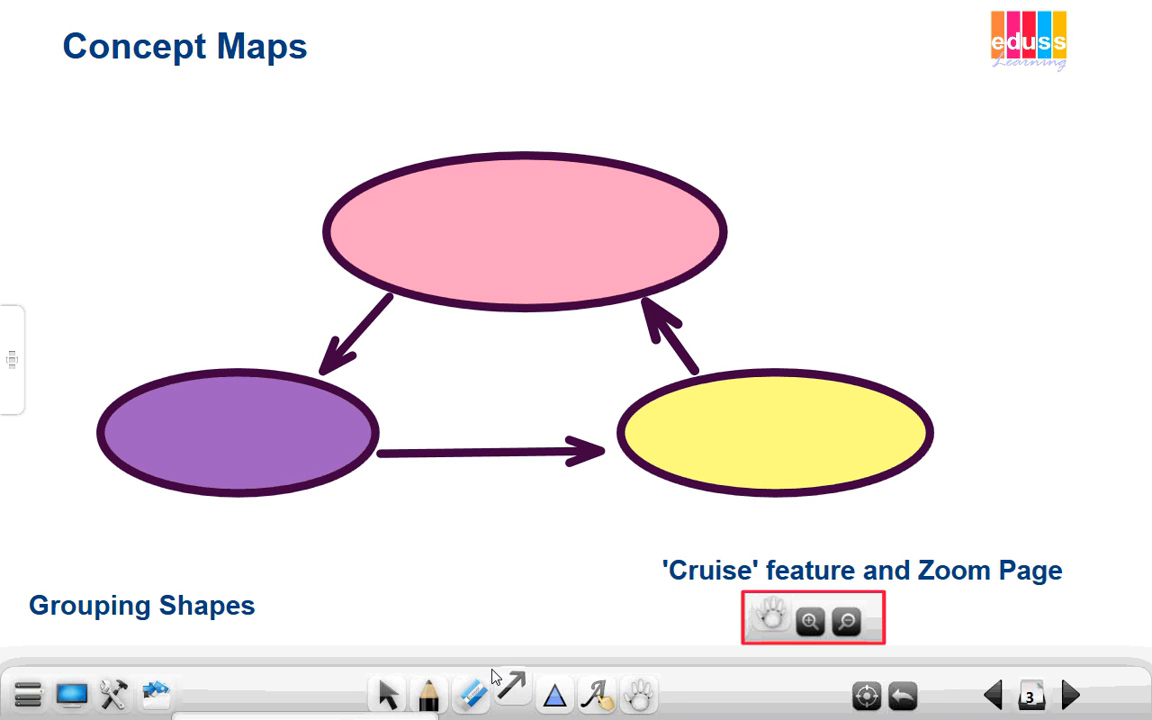
left_click(554, 697)
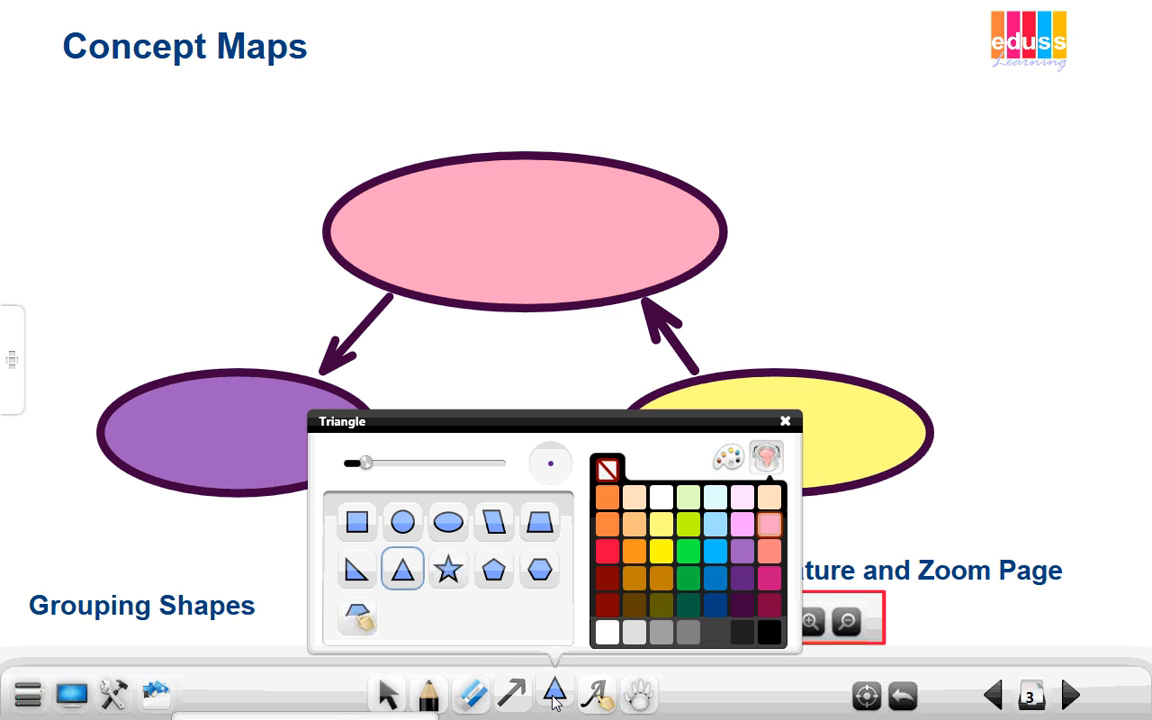
left_click(448, 530)
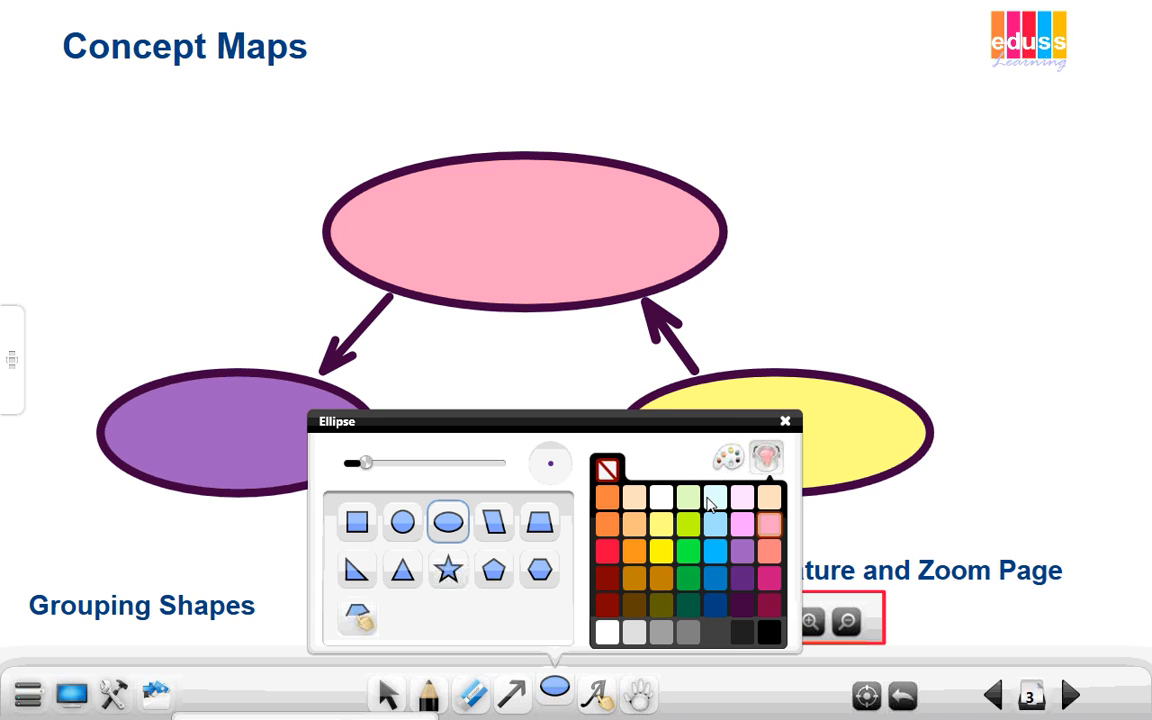
left_click(745, 605)
left_click(729, 457)
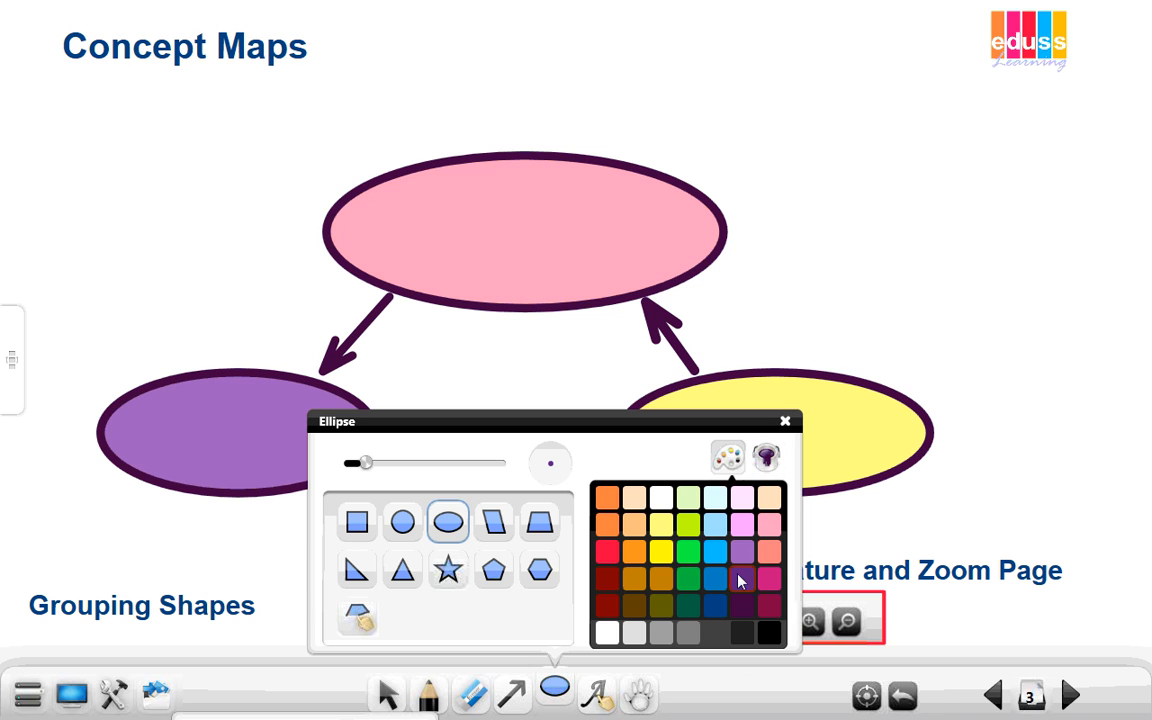
left_click(767, 457)
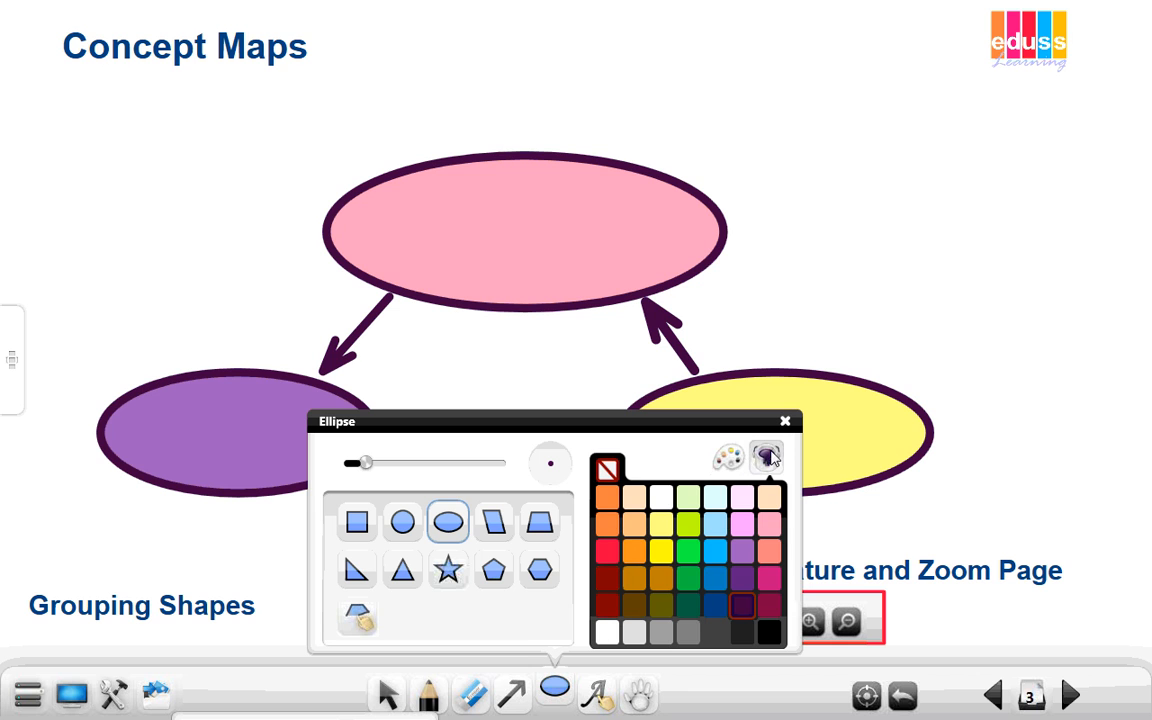
left_click(770, 532)
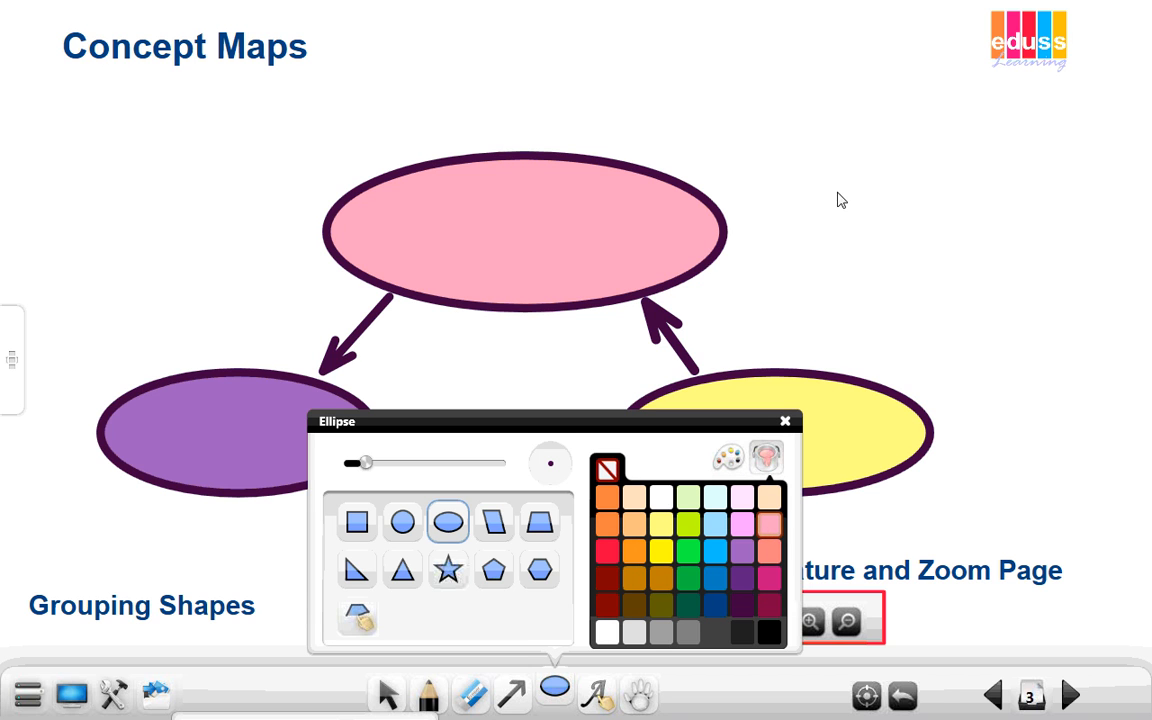
Draw an ellipse in the empty space to the right of the concept map, and cut it from the page
mouse_move(805, 206)
left_mouse_down()
mouse_move(928, 272)
mouse_move(1039, 306)
left_mouse_up()
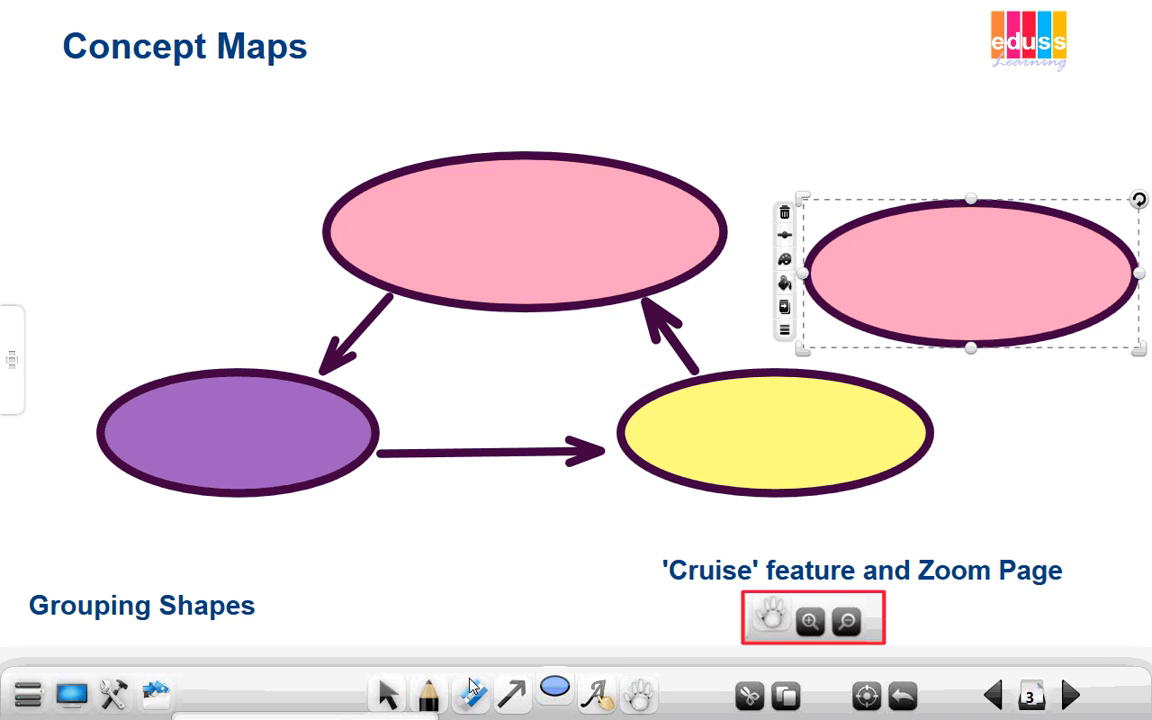
left_click(388, 693)
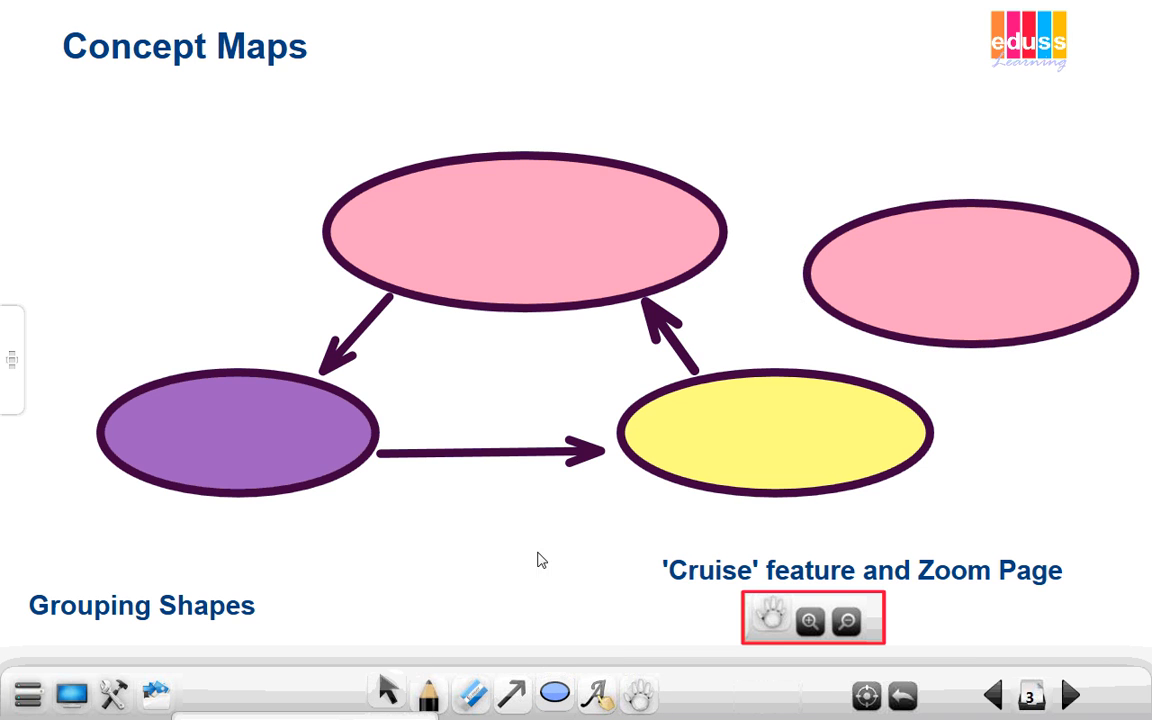
left_click(935, 337)
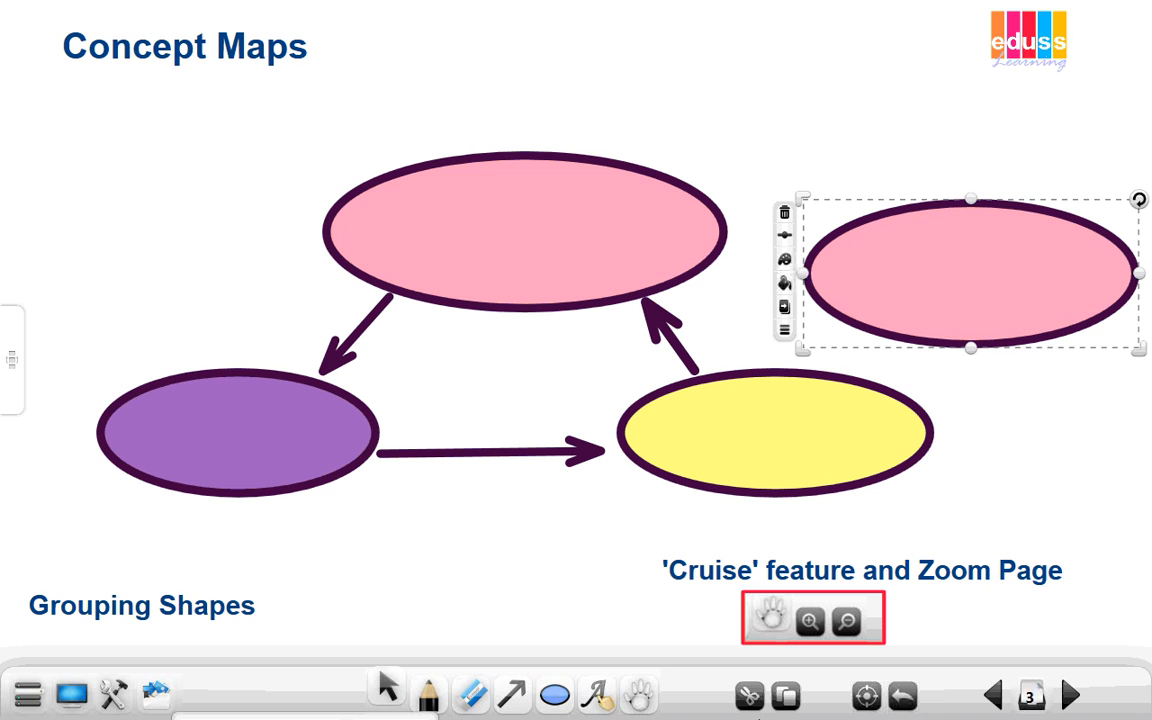
left_click(749, 694)
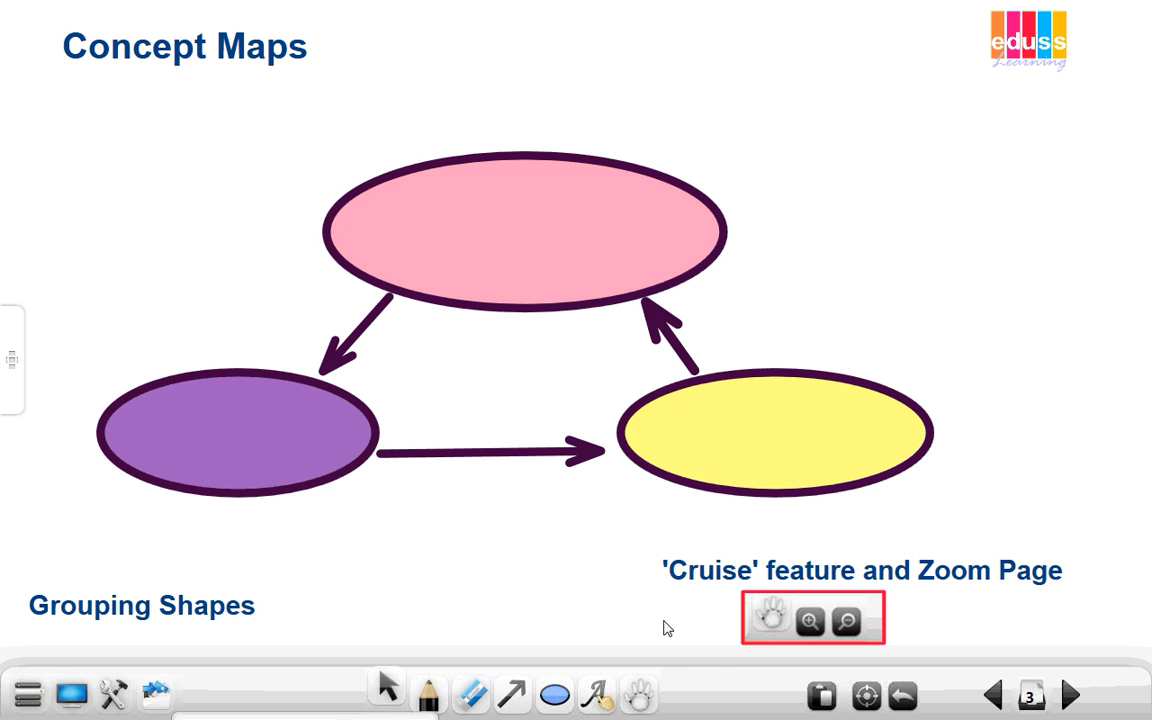
Select all the concept map's ellipses and arrows, shift them slightly up and to the right, and open their edit options
mouse_move(110, 502)
left_mouse_down()
mouse_move(674, 516)
mouse_move(1093, 418)
mouse_move(787, 188)
mouse_move(381, 159)
mouse_move(51, 411)
mouse_move(86, 513)
mouse_move(133, 508)
left_mouse_up()
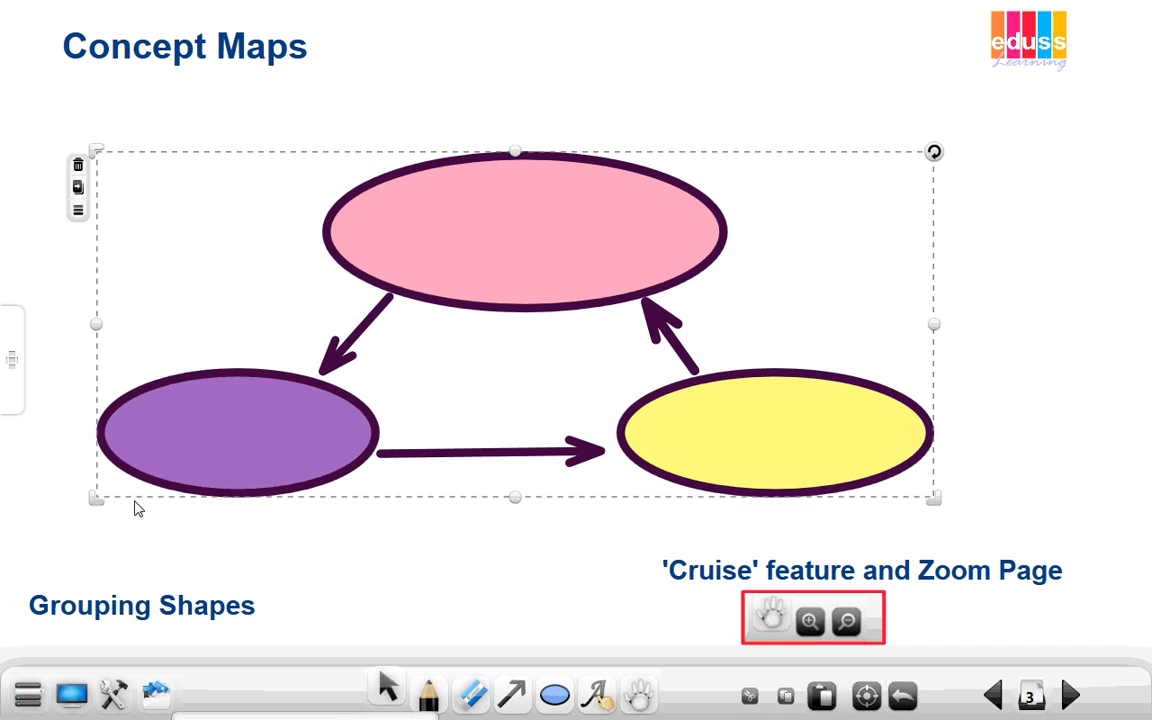
left_click_drag(535, 349, 630, 334)
left_click(173, 195)
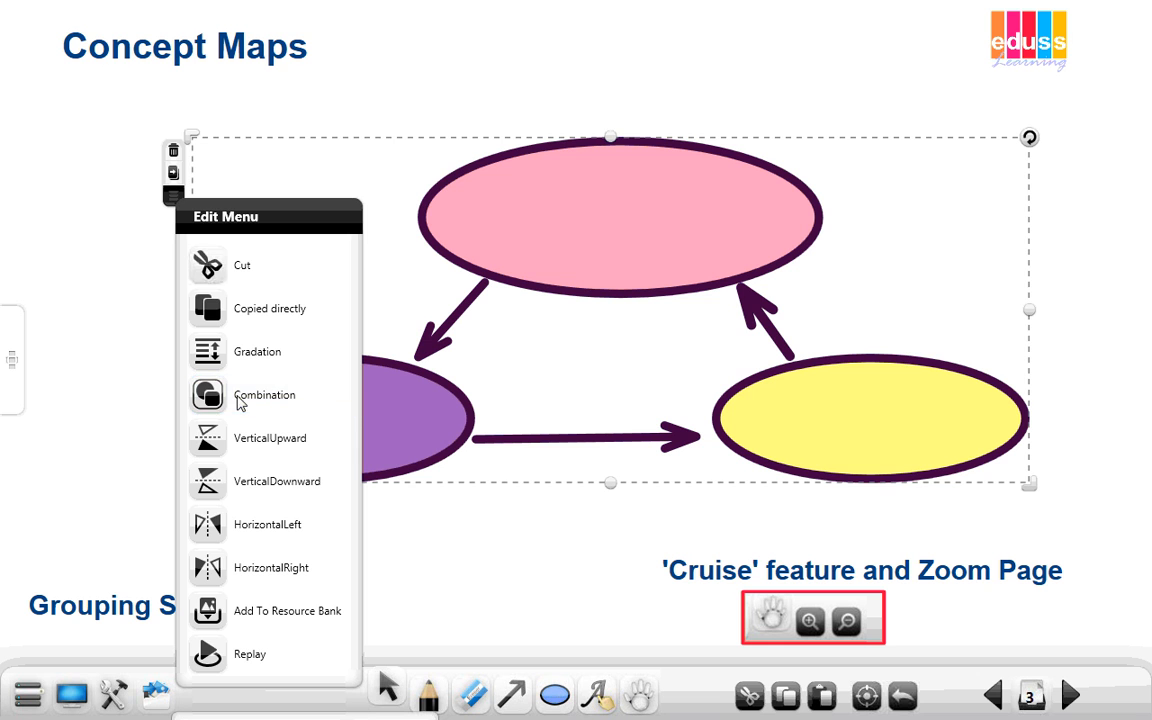
left_click(455, 570)
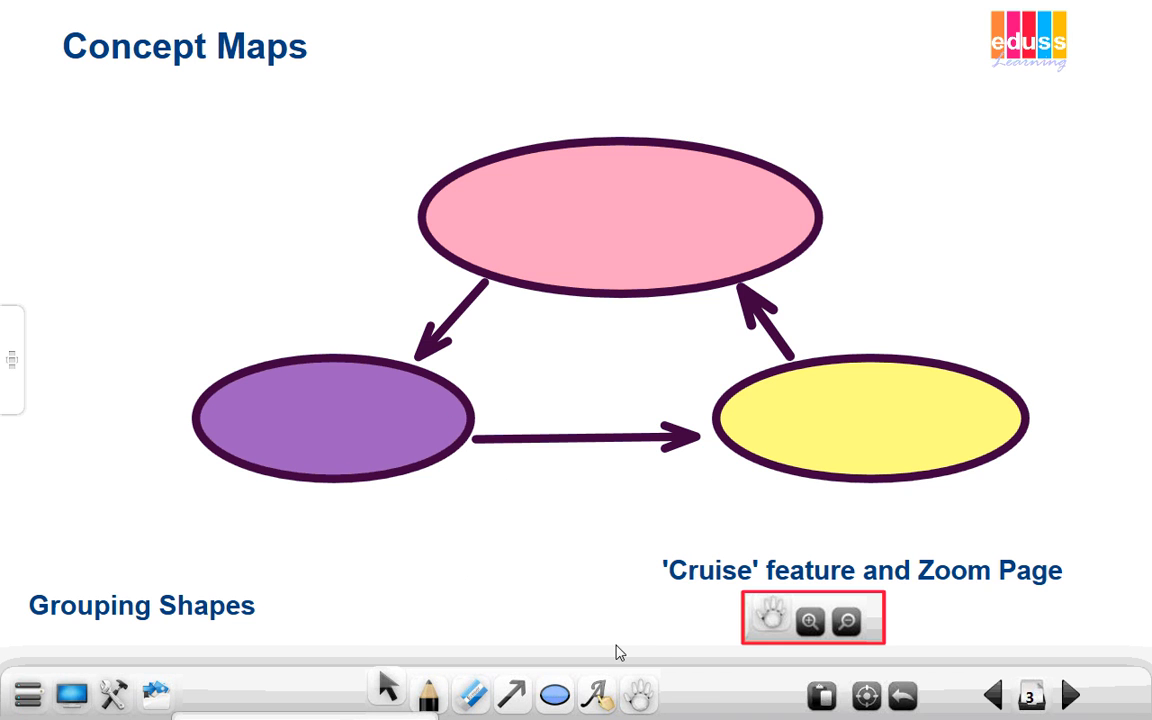
Draw two pink ellipses with dark purple outlines side by side in the blank area below the concept map
left_click(640, 697)
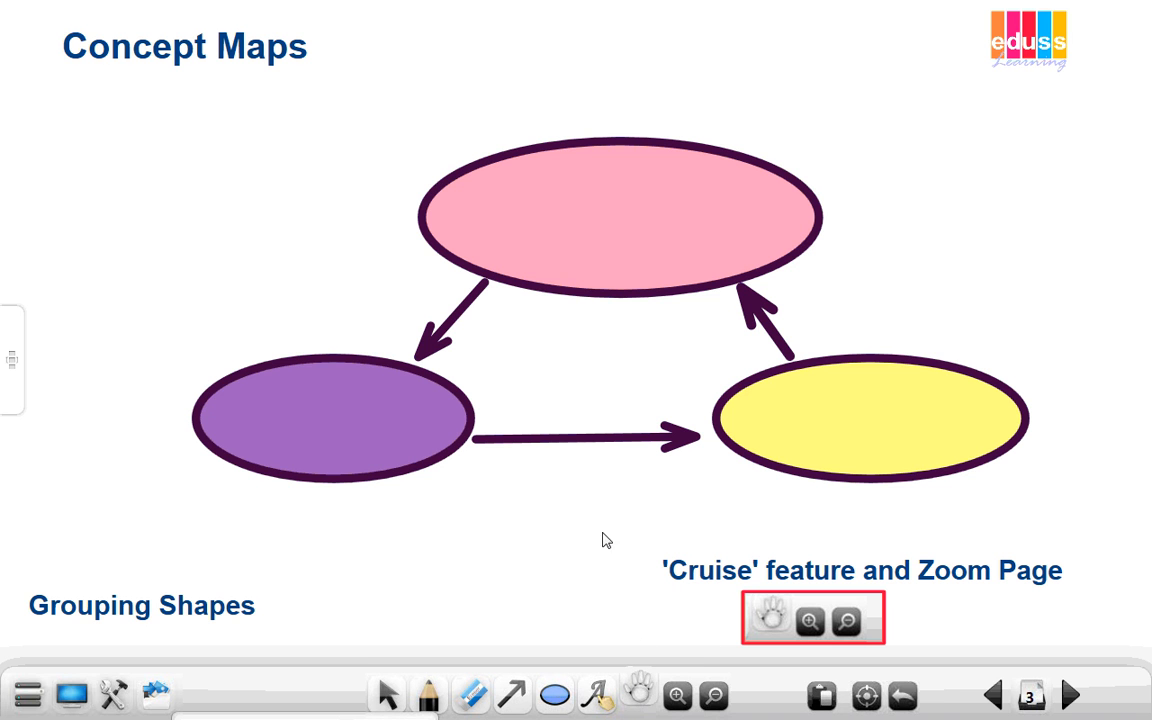
left_click_drag(602, 539, 561, 237)
left_click_drag(490, 405, 530, 19)
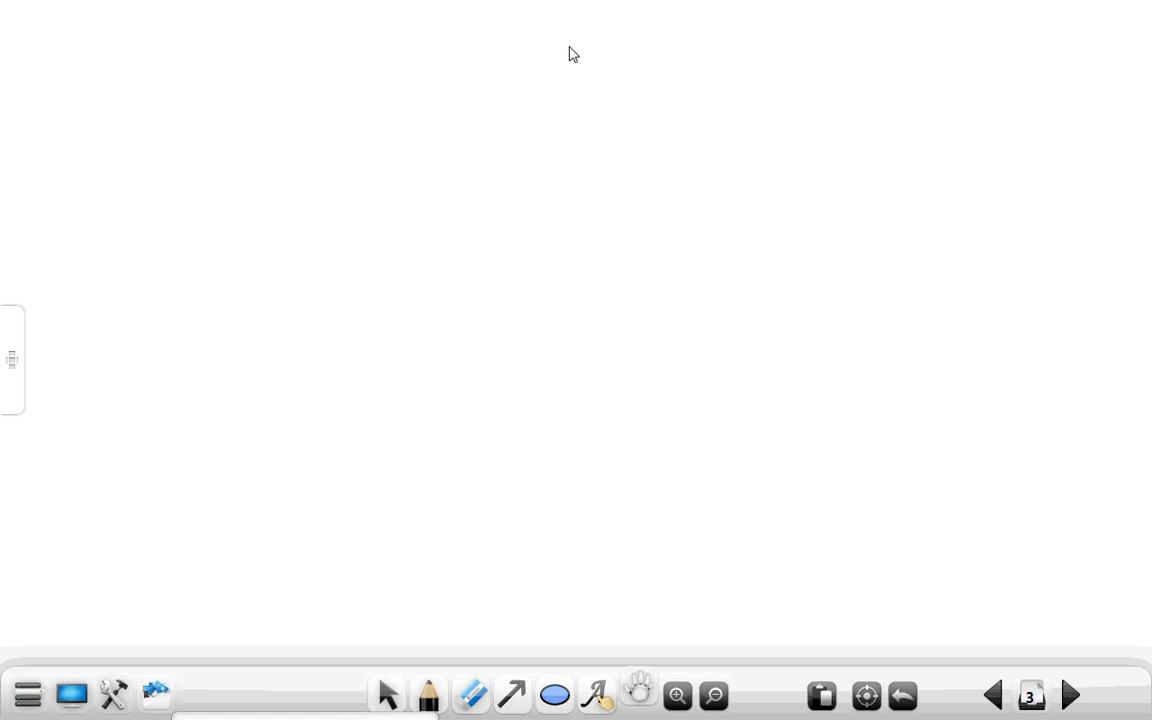
left_click(554, 694)
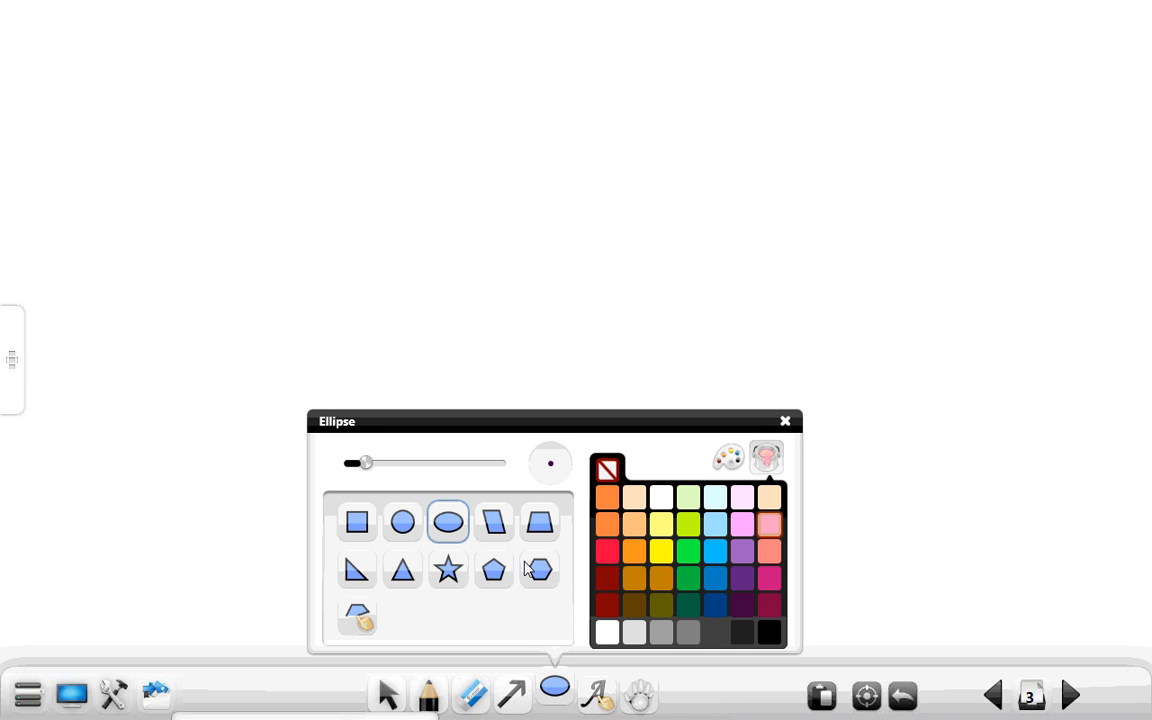
left_click_drag(234, 238, 477, 411)
left_click_drag(681, 246, 974, 437)
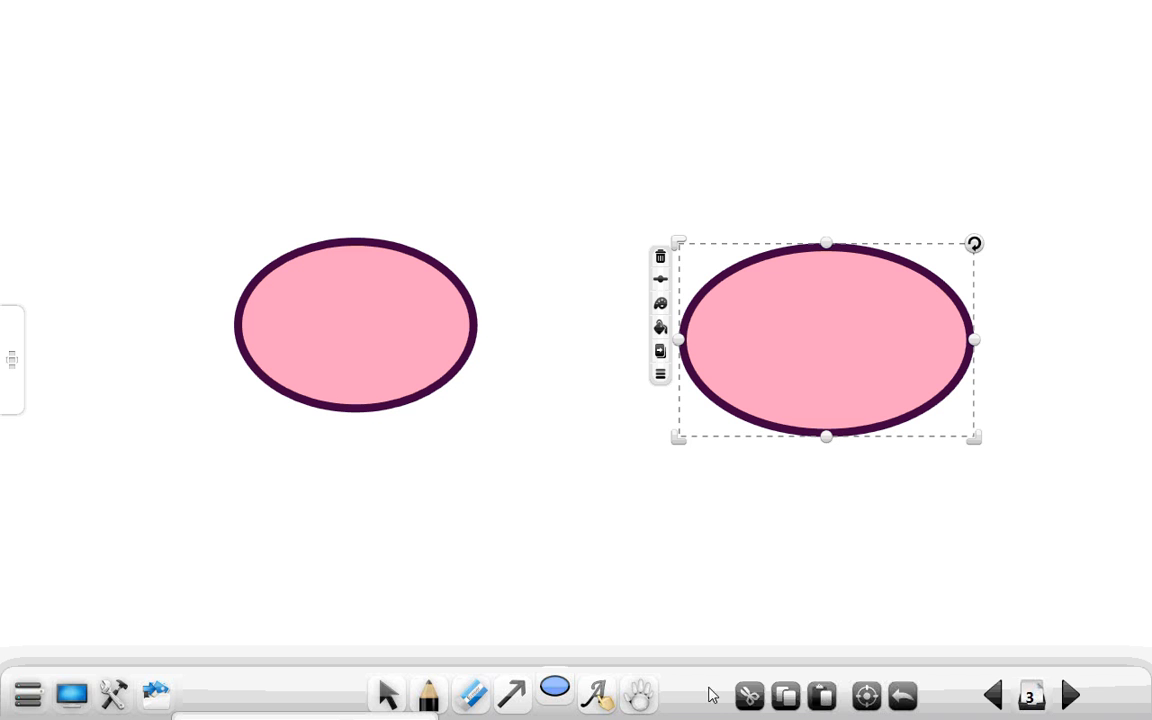
Handwrite "oval" in black with the Hard Pen inside the concept map's upper pink ellipse
left_click(640, 697)
left_click_drag(548, 388, 756, 648)
left_click_drag(769, 409, 491, 609)
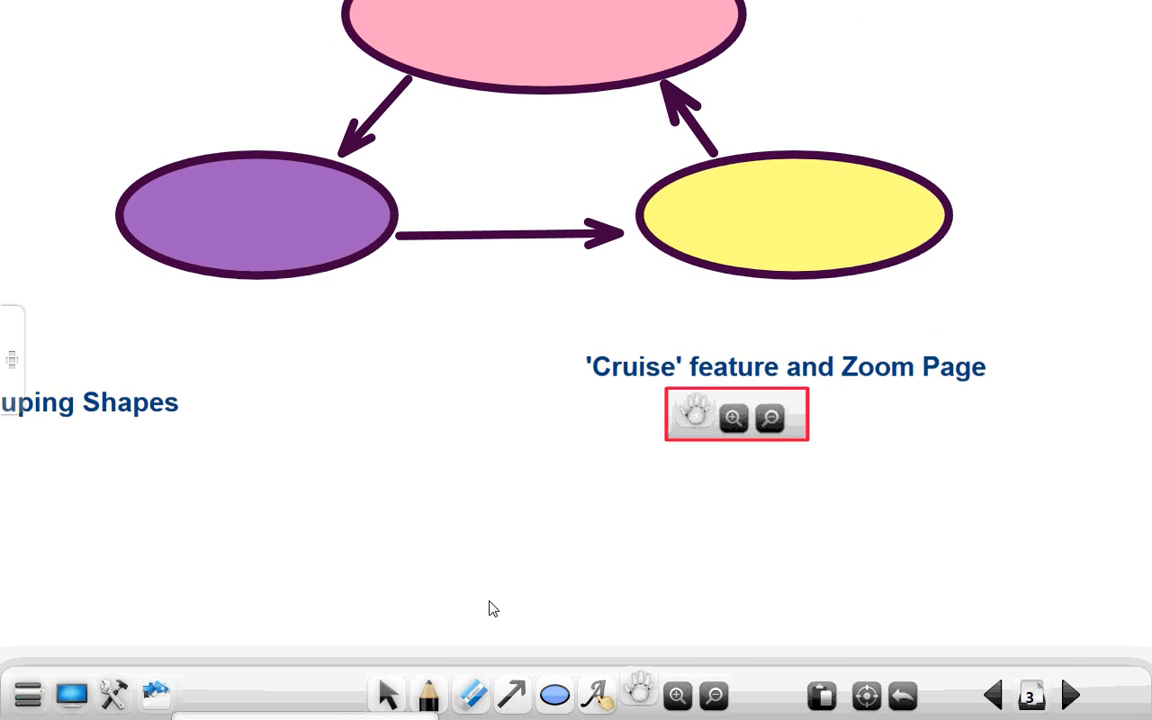
left_click_drag(409, 353, 472, 499)
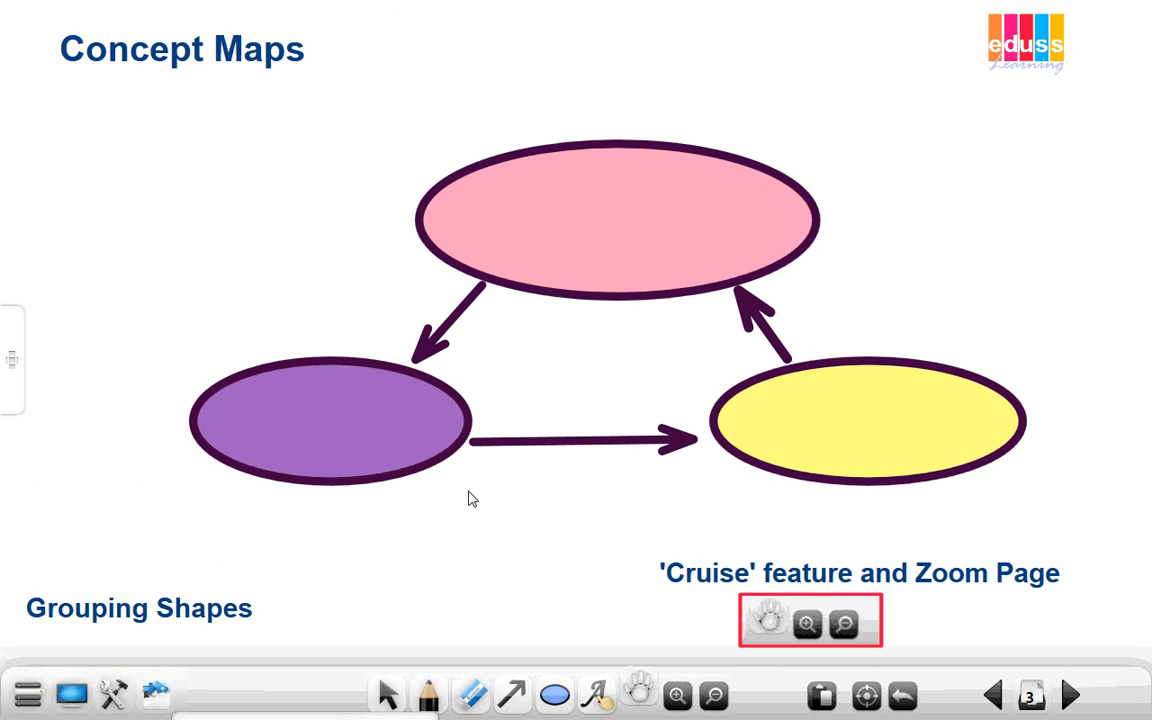
left_click(679, 698)
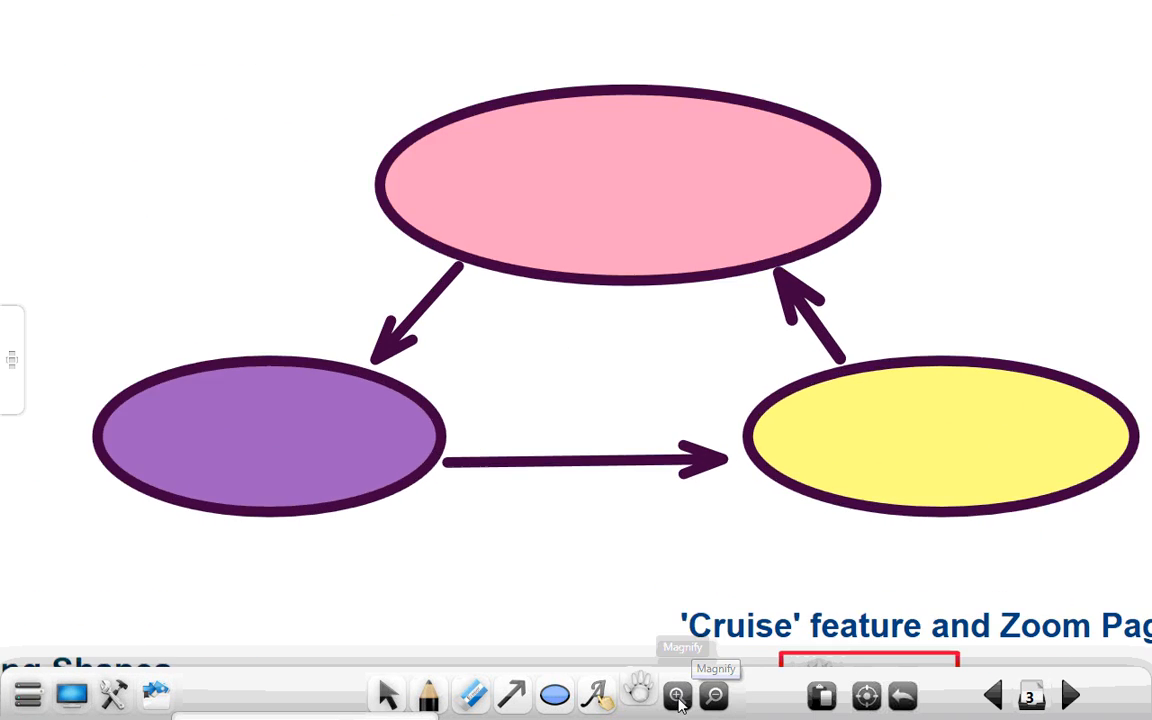
left_click(677, 698)
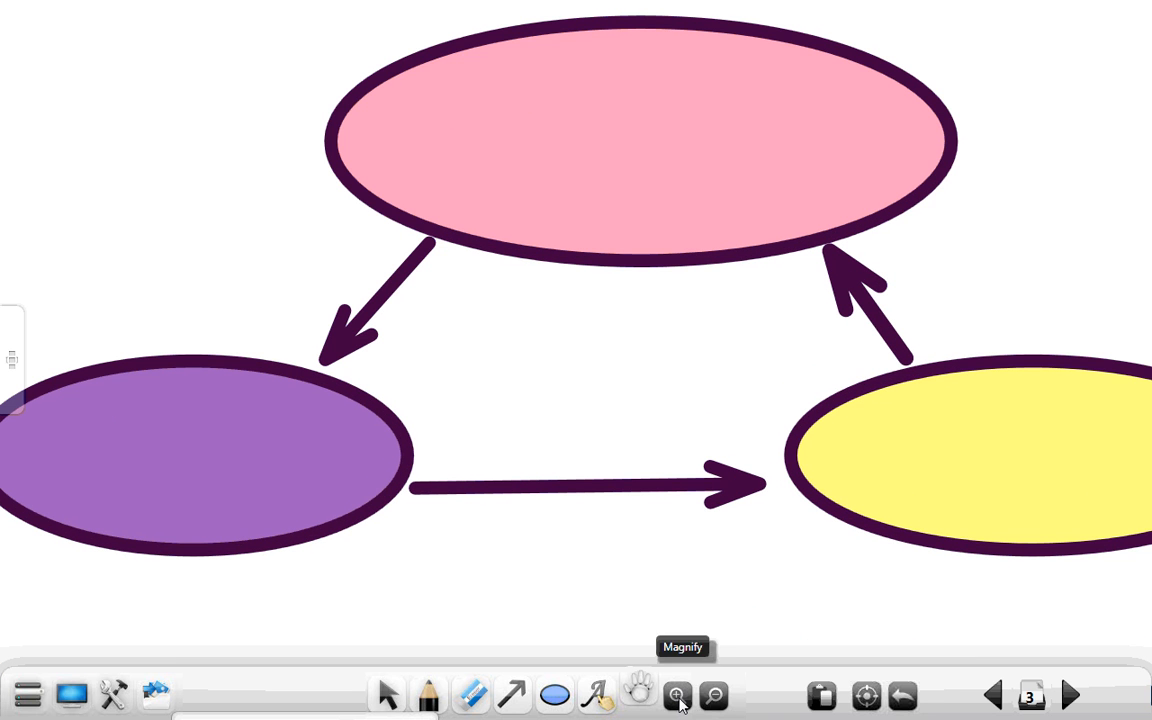
left_click(427, 694)
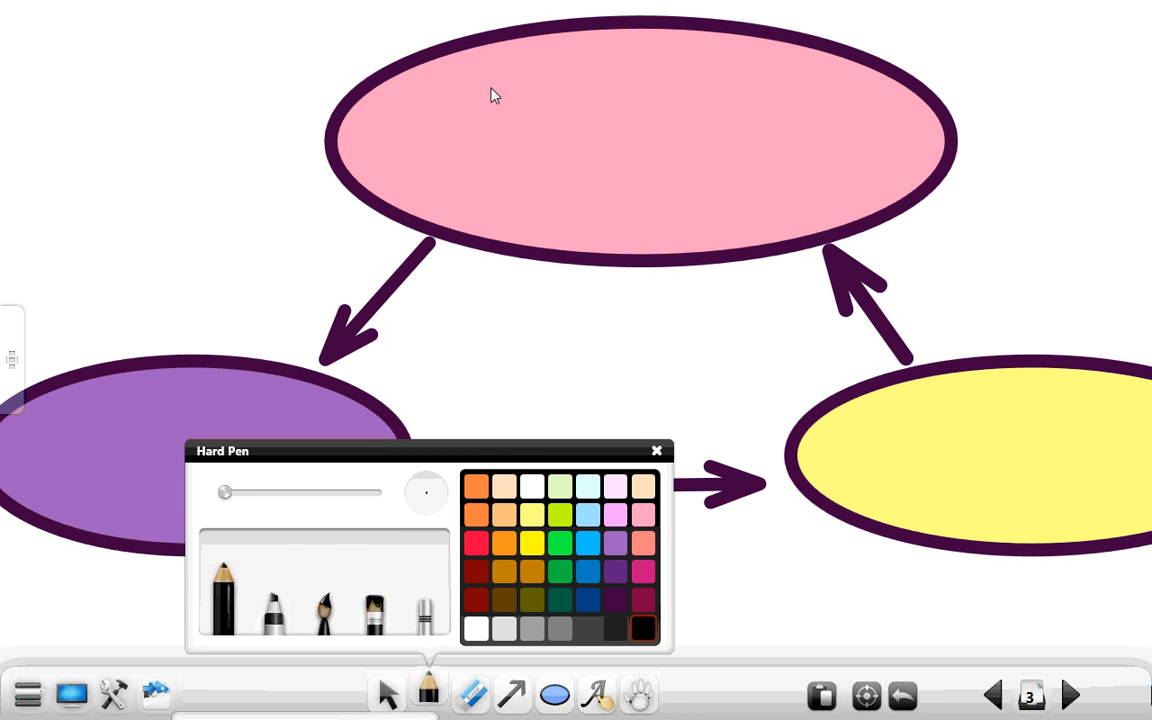
mouse_move(482, 90)
left_mouse_down()
mouse_move(496, 116)
mouse_move(494, 89)
left_mouse_up()
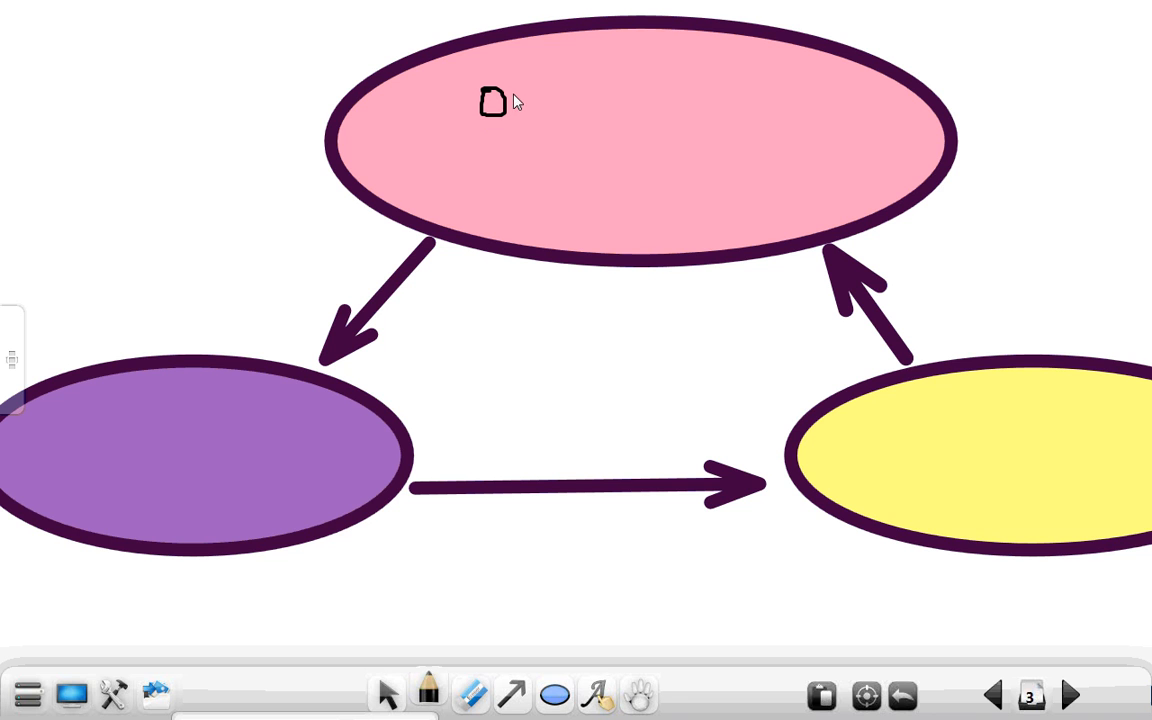
left_click_drag(556, 113, 560, 100)
Go to the Venn Diagrams page and draw a large unfilled circle with a dark blue outline
left_click(638, 693)
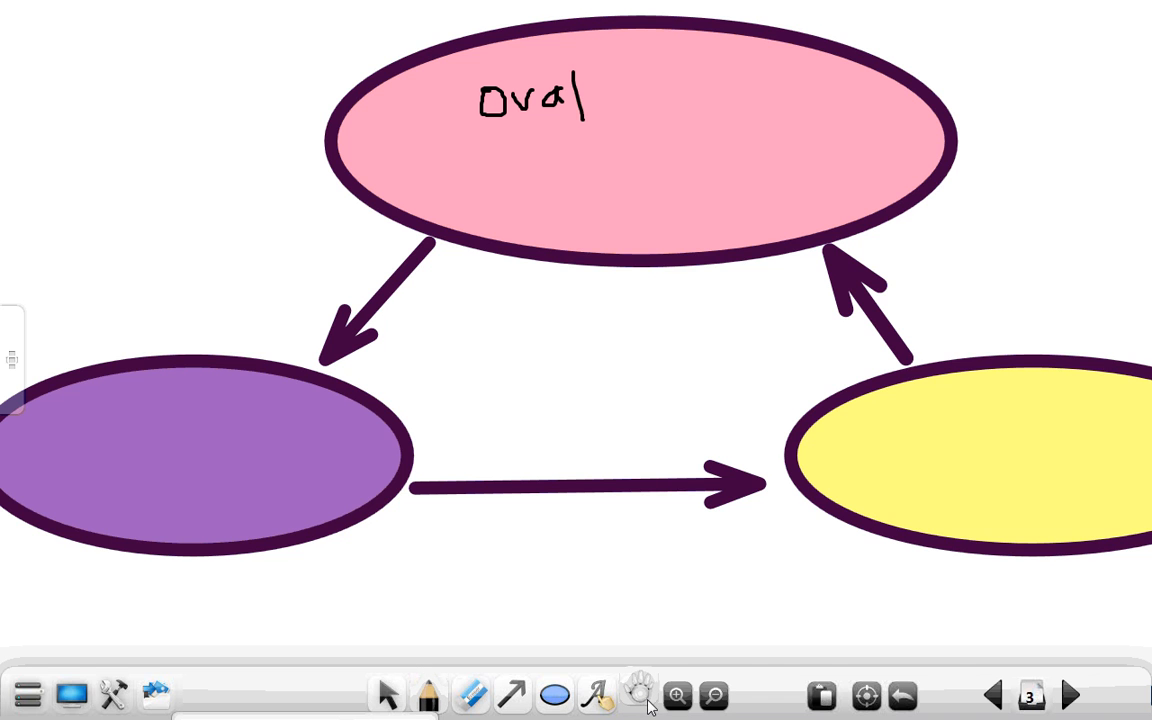
left_click(714, 697)
left_click(714, 697)
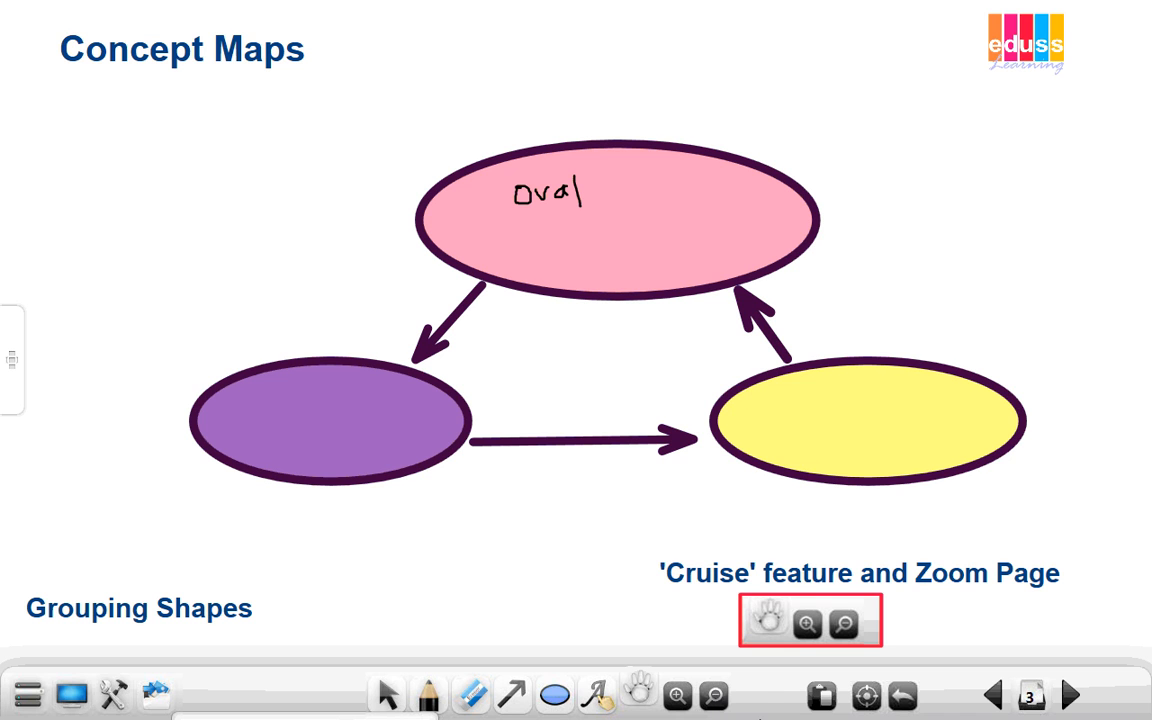
left_click(1070, 697)
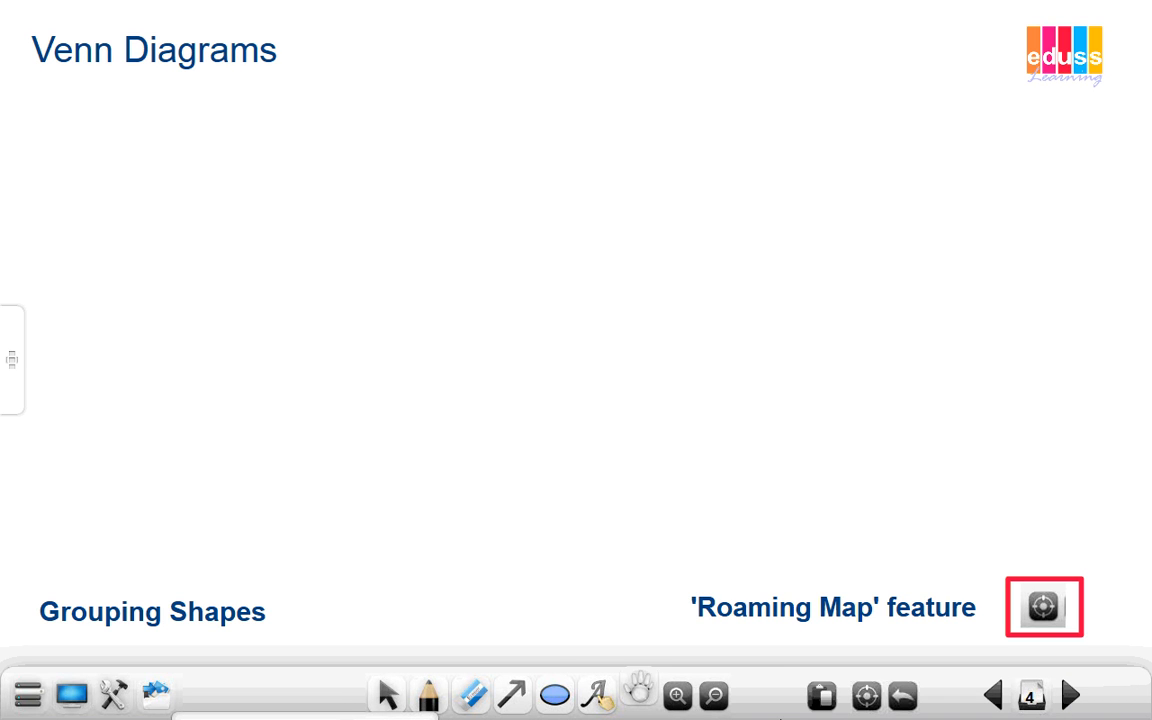
left_click(555, 695)
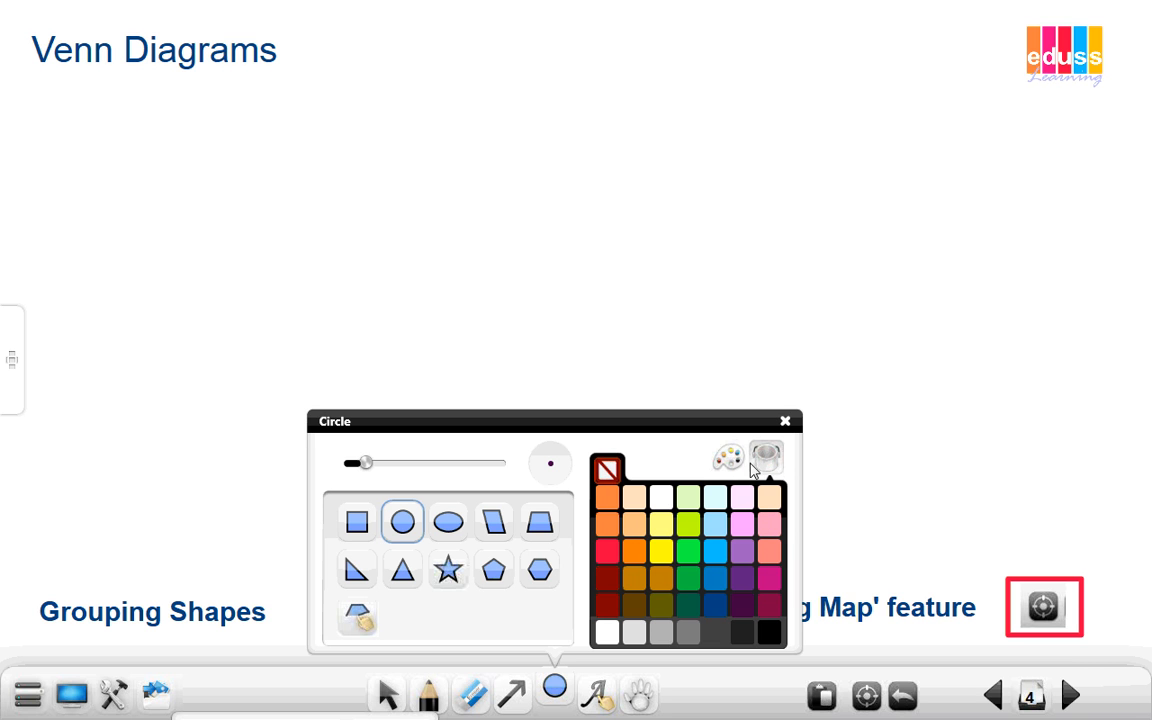
left_click(735, 459)
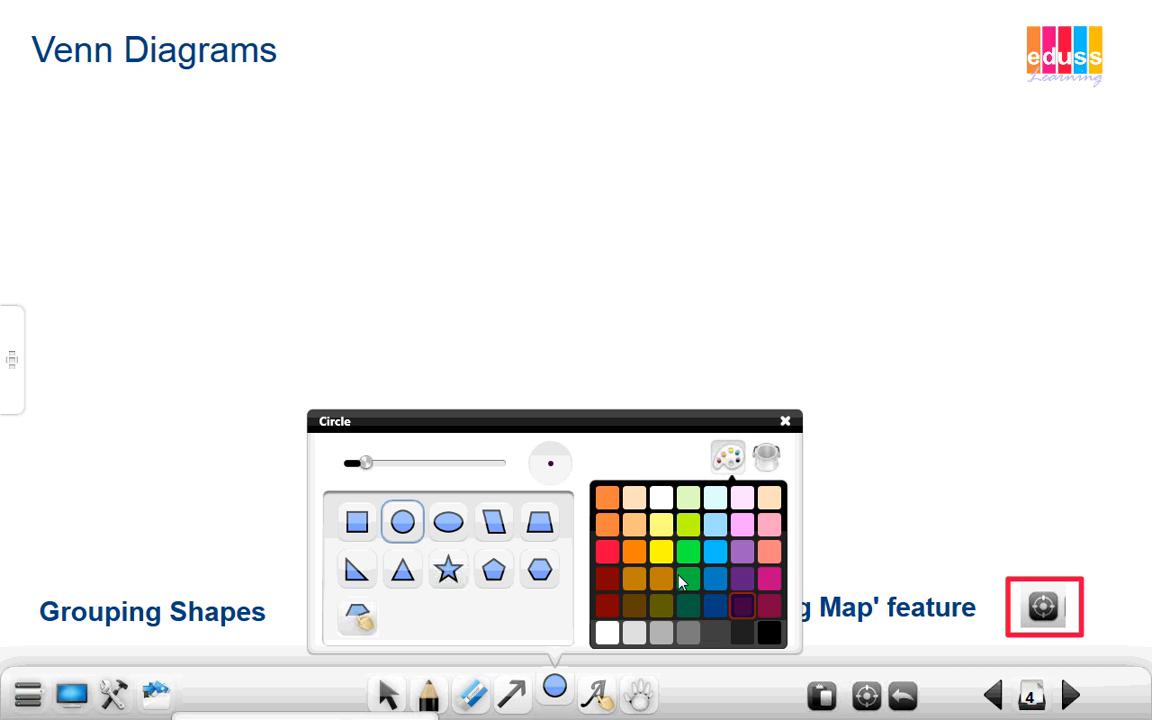
left_click(708, 606)
left_click(785, 421)
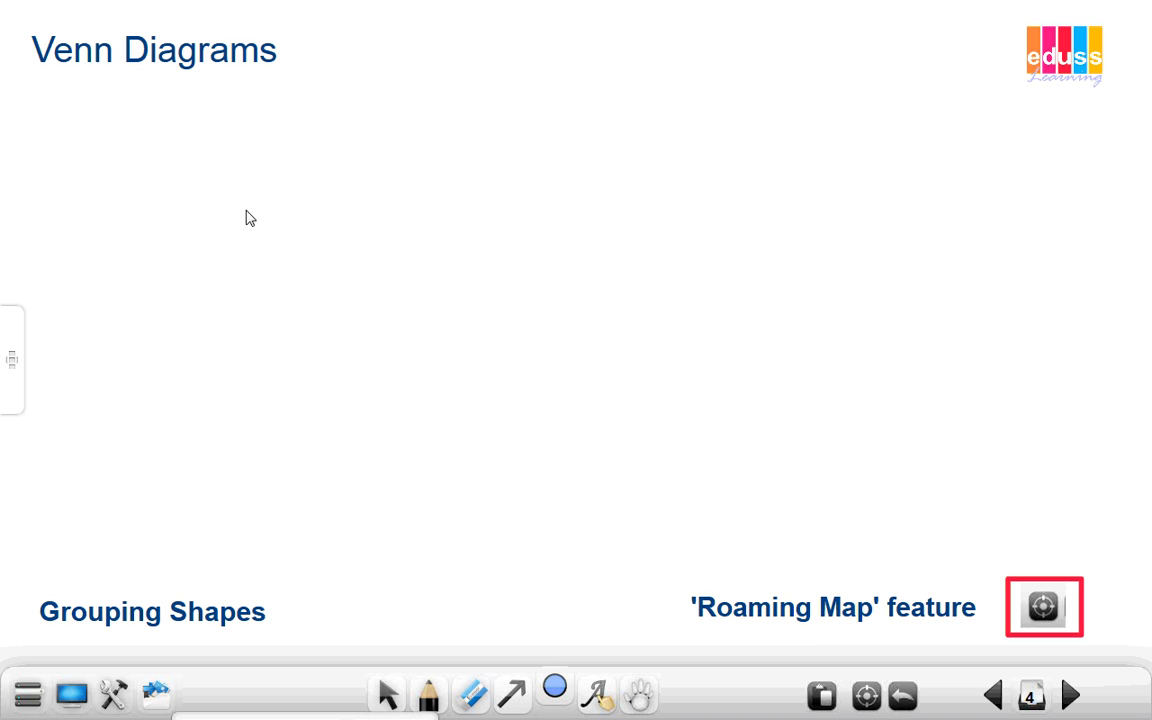
left_click_drag(213, 113, 560, 447)
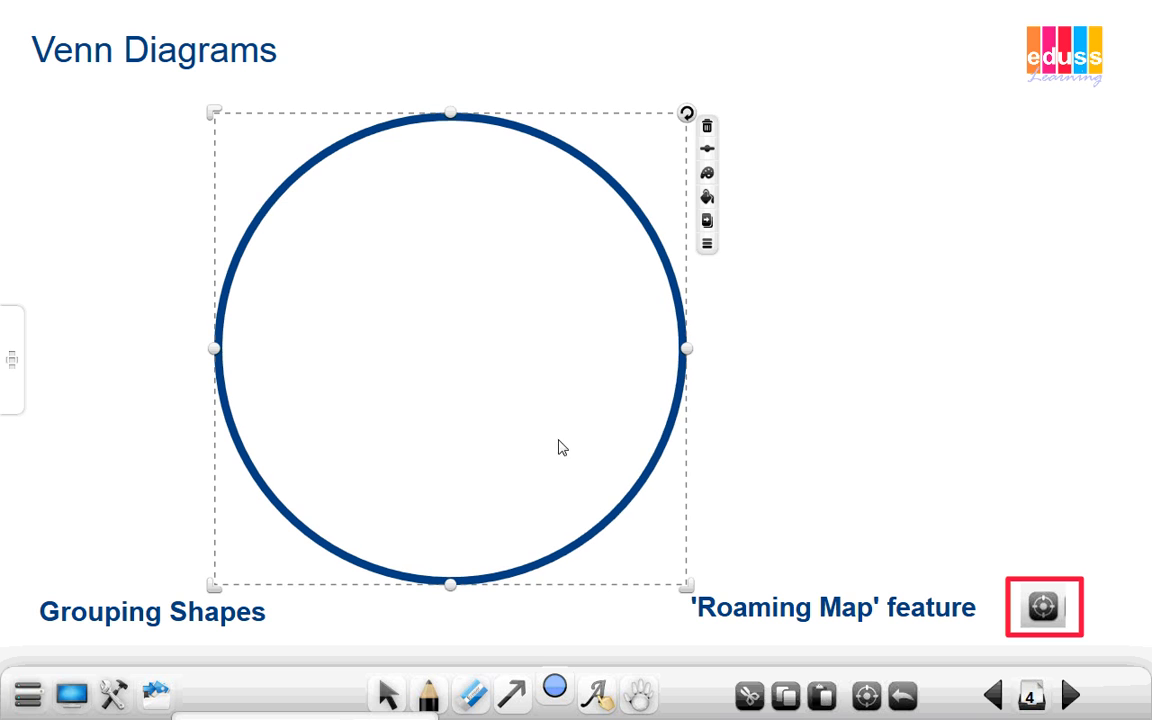
Duplicate the circle and move the copy horizontally to the right so that the two circles overlap
left_click(707, 222)
left_click_drag(586, 291, 895, 292)
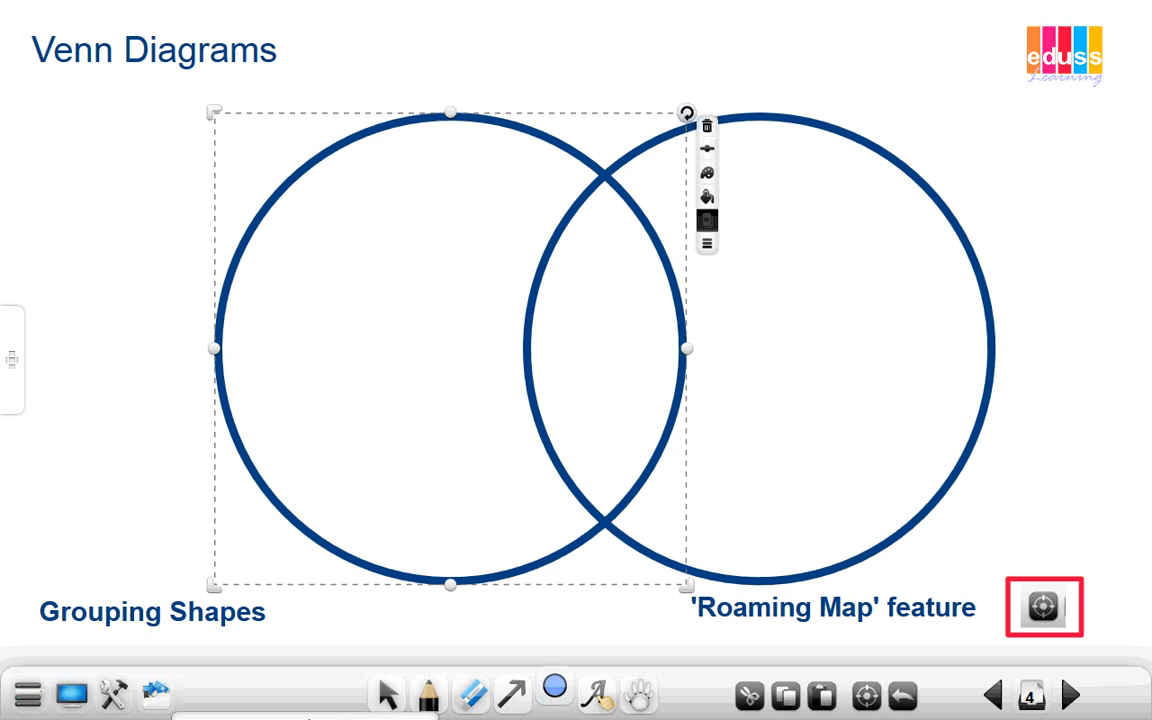
Select both overlapping circles and group them with Combination
left_click(198, 447)
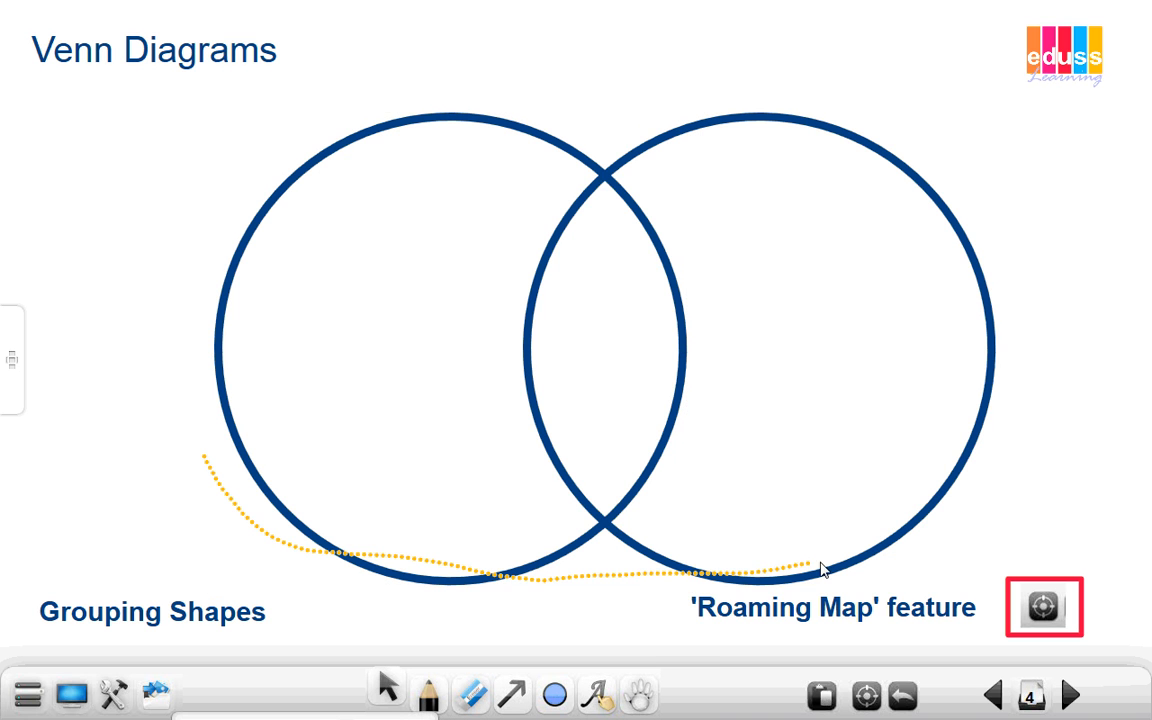
mouse_move(1062, 303)
left_mouse_down()
mouse_move(746, 108)
mouse_move(347, 118)
mouse_move(211, 419)
mouse_move(209, 466)
left_mouse_up()
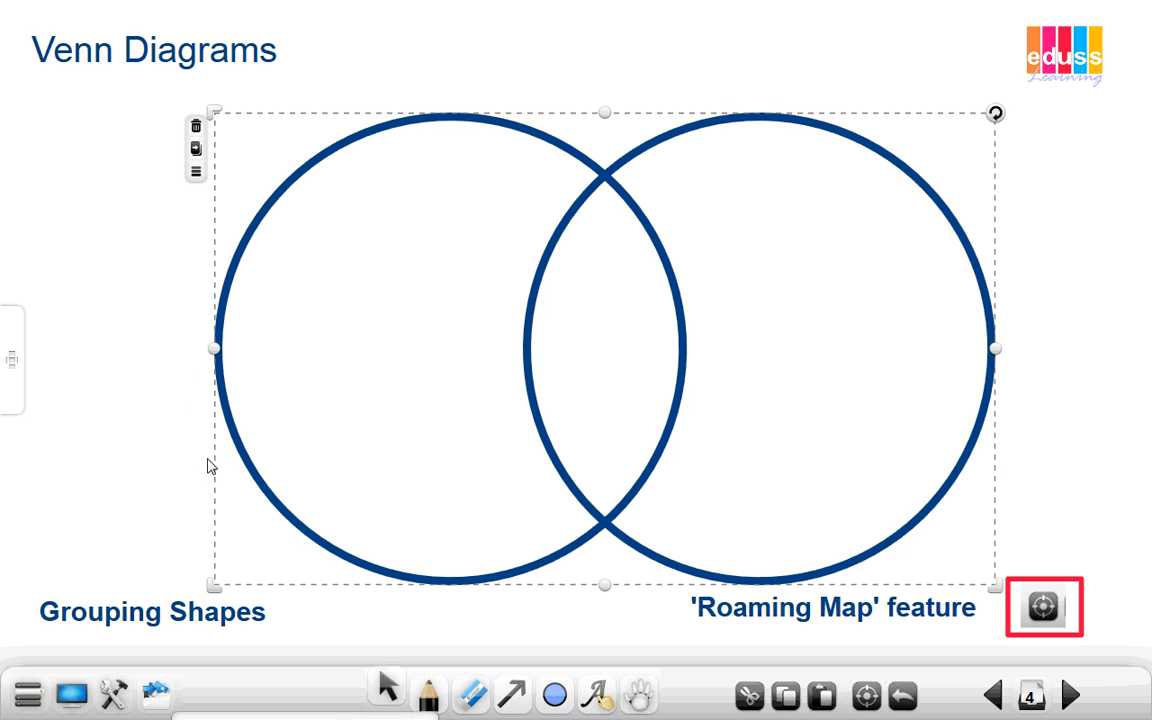
left_click(196, 174)
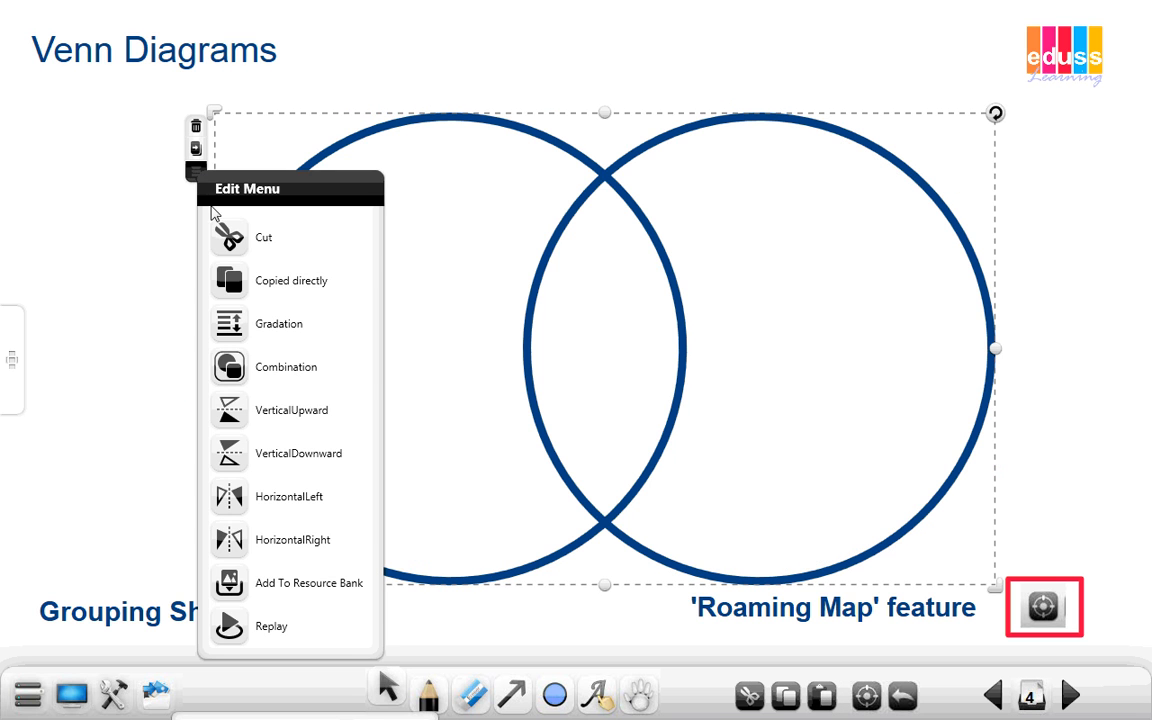
left_click(264, 371)
Move the grouped circles up and to the left, and enlarge them to span most of the page
left_click(1021, 347)
left_click(707, 349)
left_click_drag(707, 351, 580, 273)
left_click_drag(880, 515, 1050, 643)
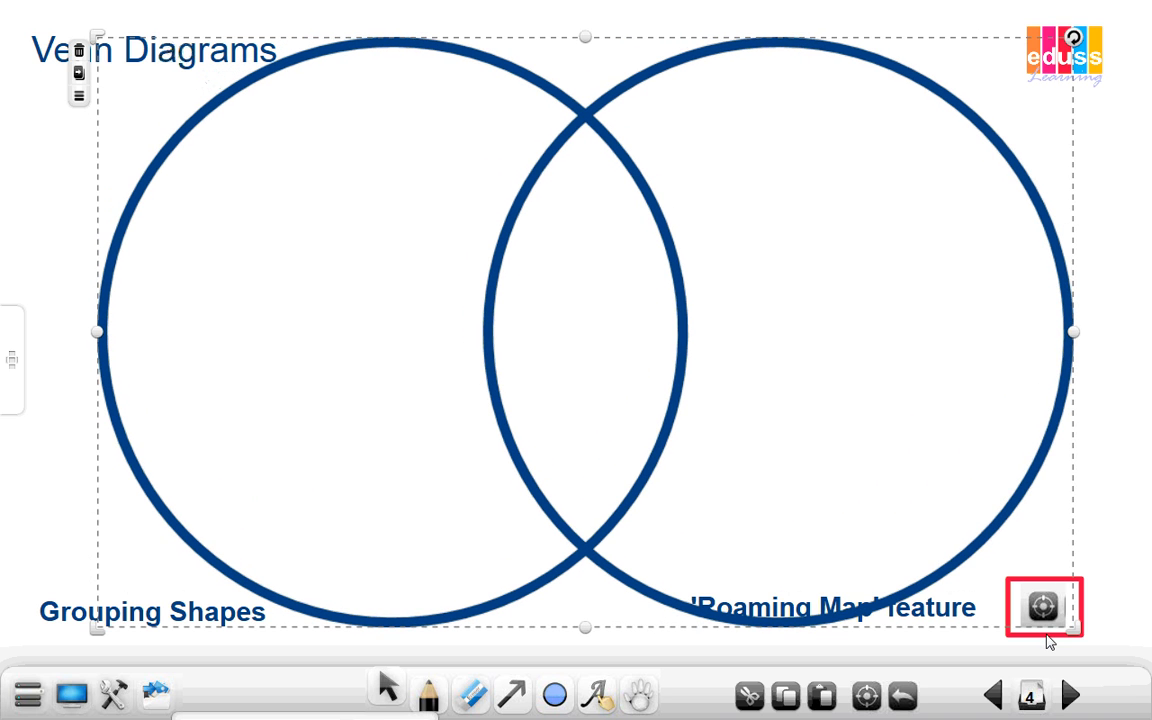
Add the grouped overlapping circles to the Resource Bank under the name Venn, and open the Resource Bank to view the saved item
left_click(1115, 513)
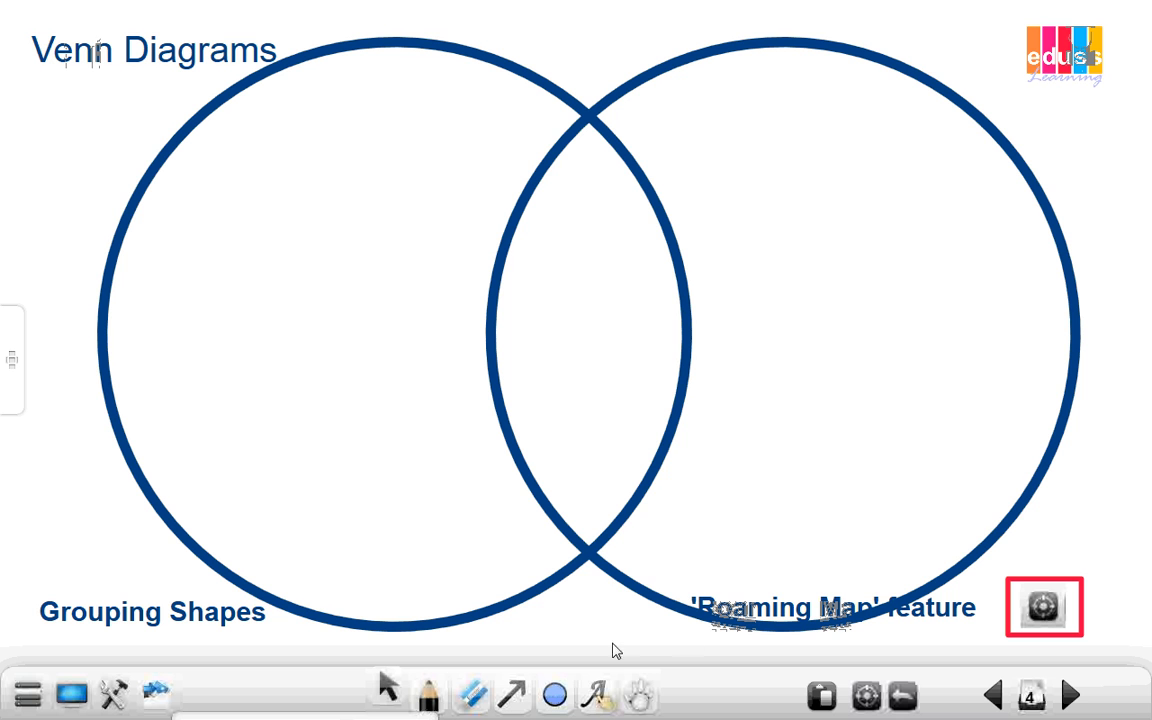
left_click(618, 585)
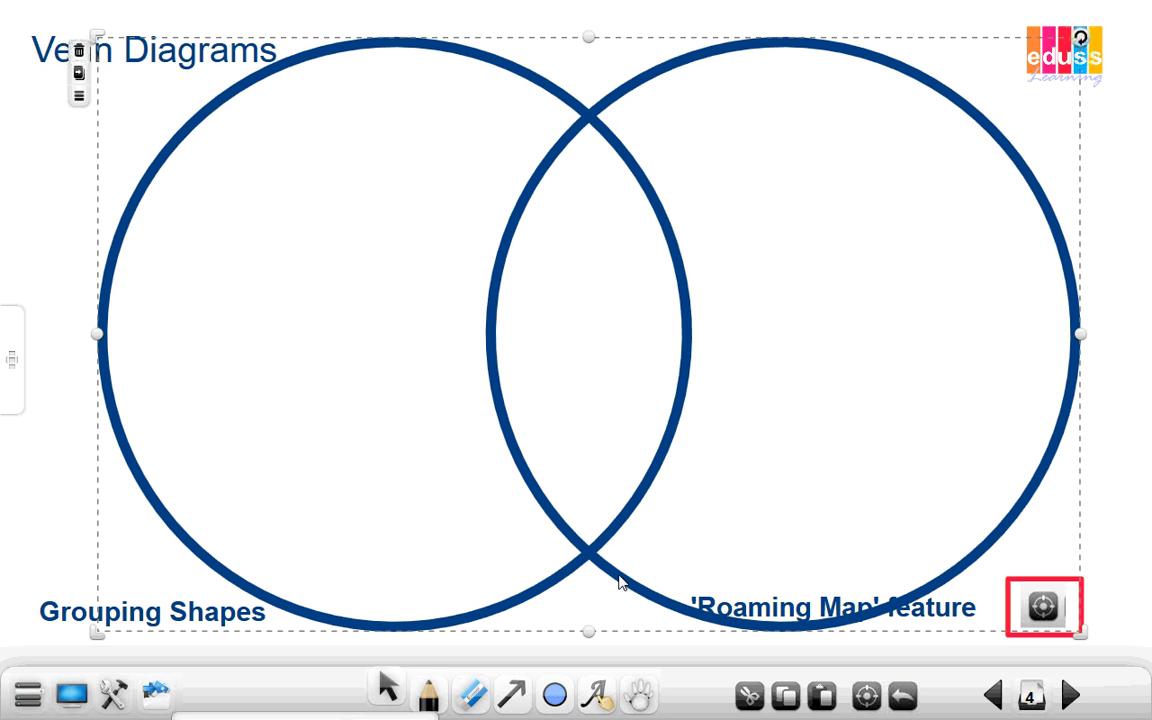
left_click(79, 97)
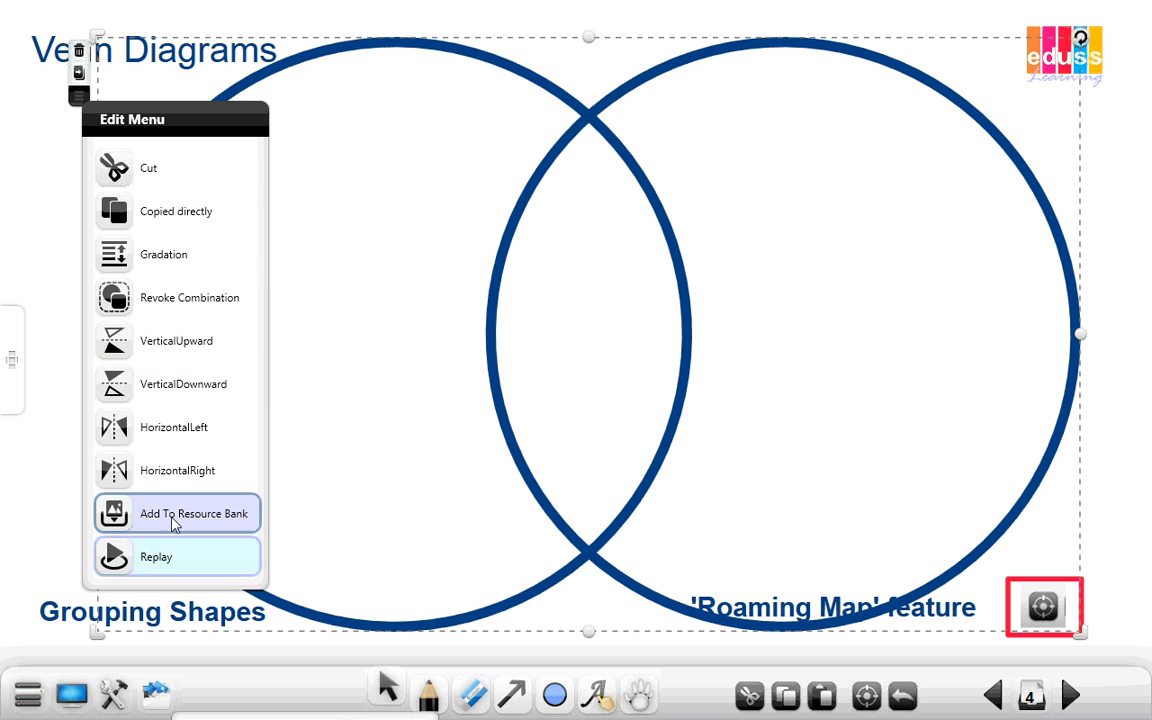
left_click(160, 515)
left_click_drag(639, 300, 569, 299)
key("BackSpace")
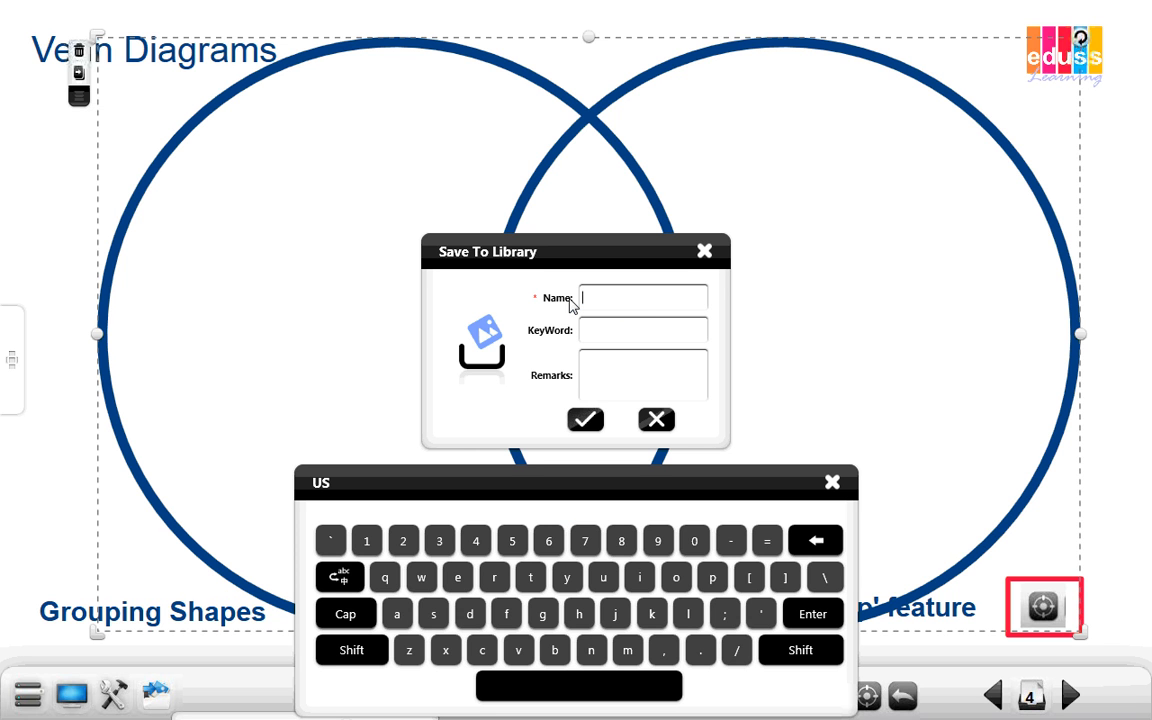
left_click(587, 421)
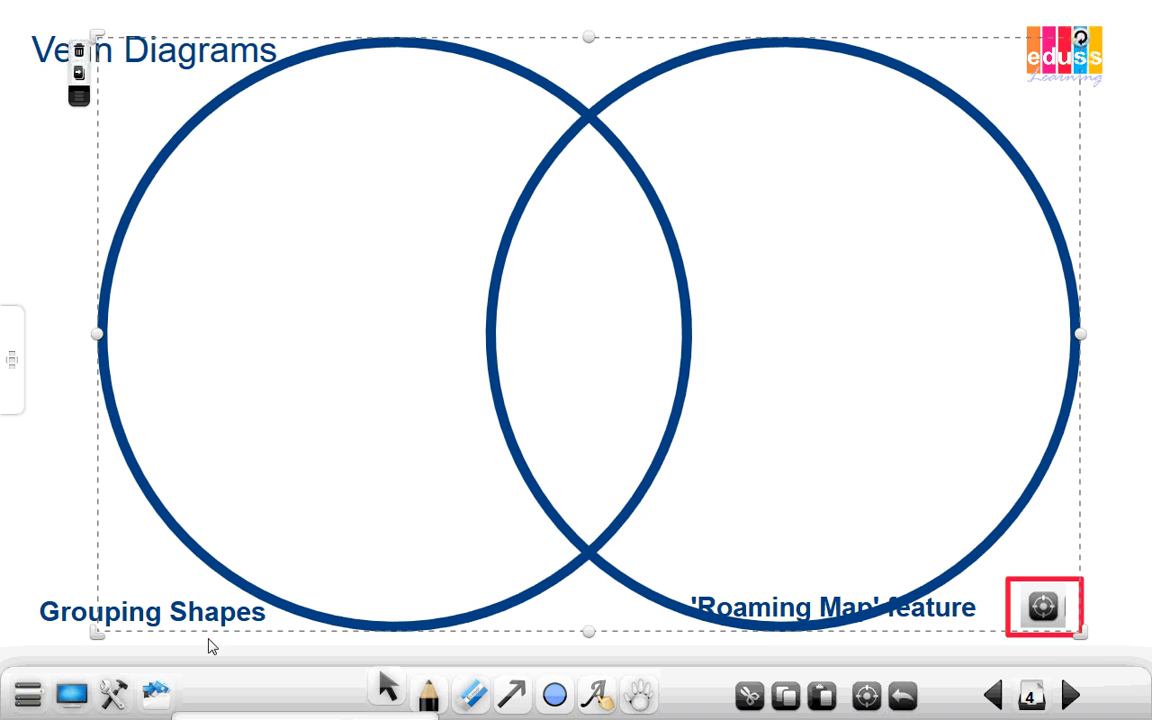
left_click(160, 697)
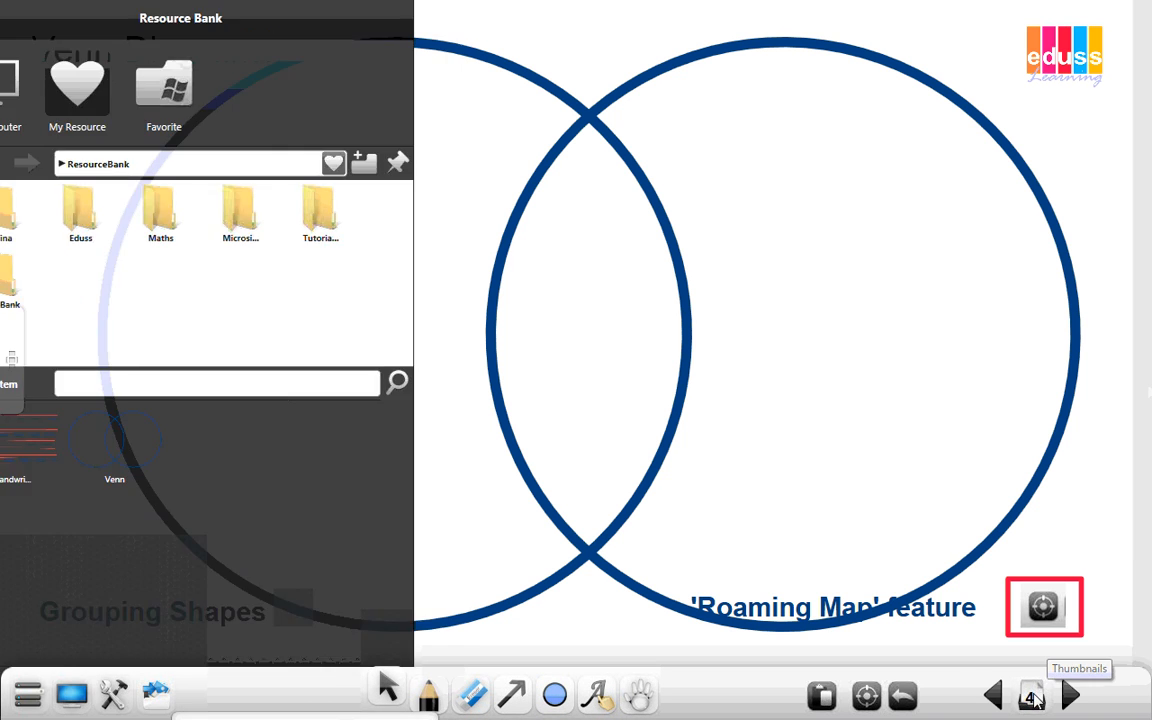
Duplicate the Venn Diagrams page and insert a blank page after the copy using the page thumbnails
left_click(1032, 697)
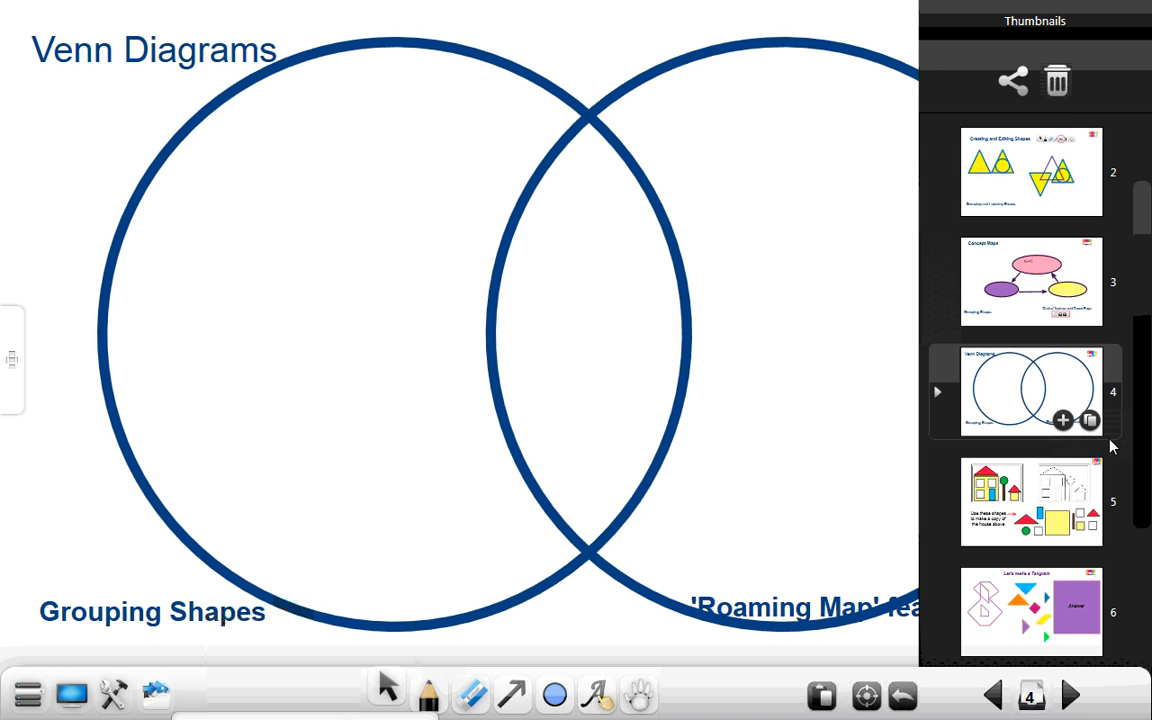
scroll(1092, 426, "down", 1)
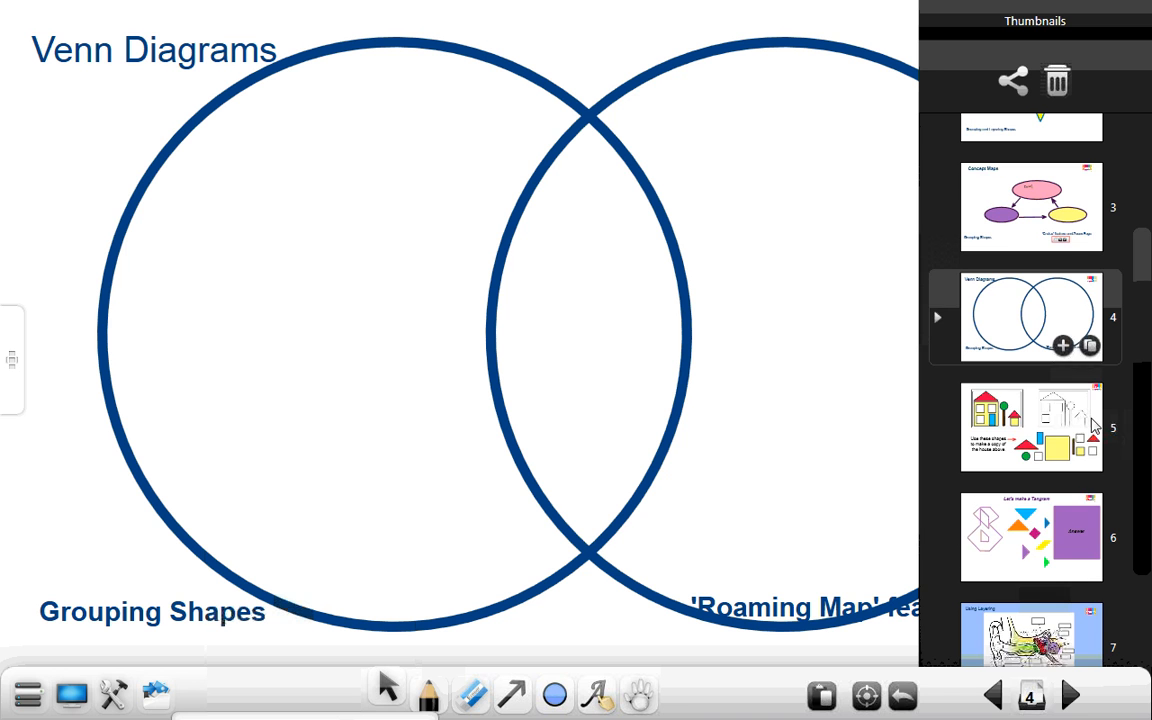
left_click(1090, 346)
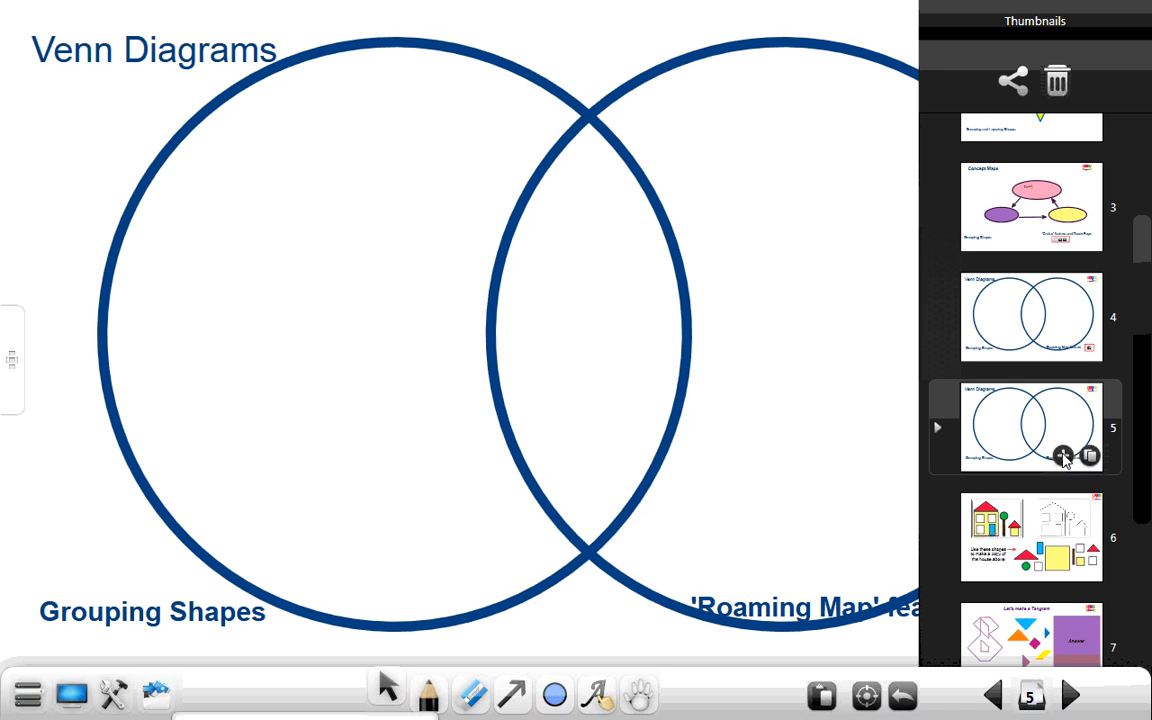
left_click(1063, 455)
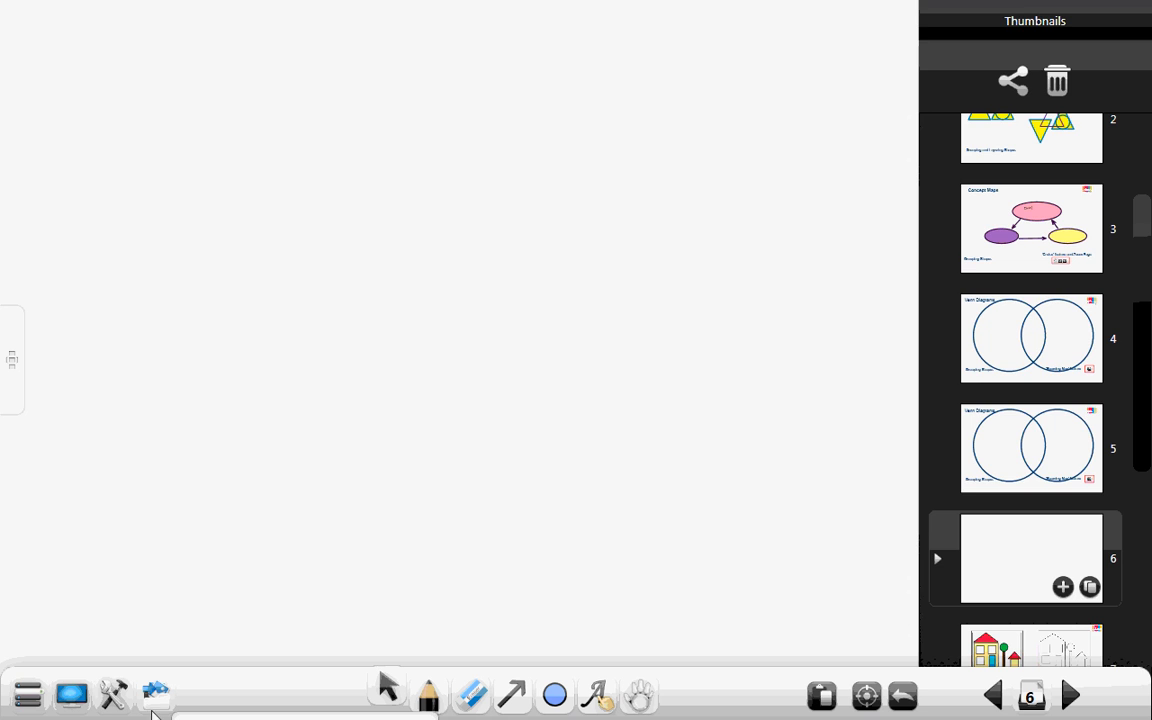
Place the saved Venn diagram from the Resource Bank on the blank page so that it spans most of the page
left_click(155, 692)
left_click(161, 455)
left_click(793, 551)
left_click_drag(812, 523, 141, 204)
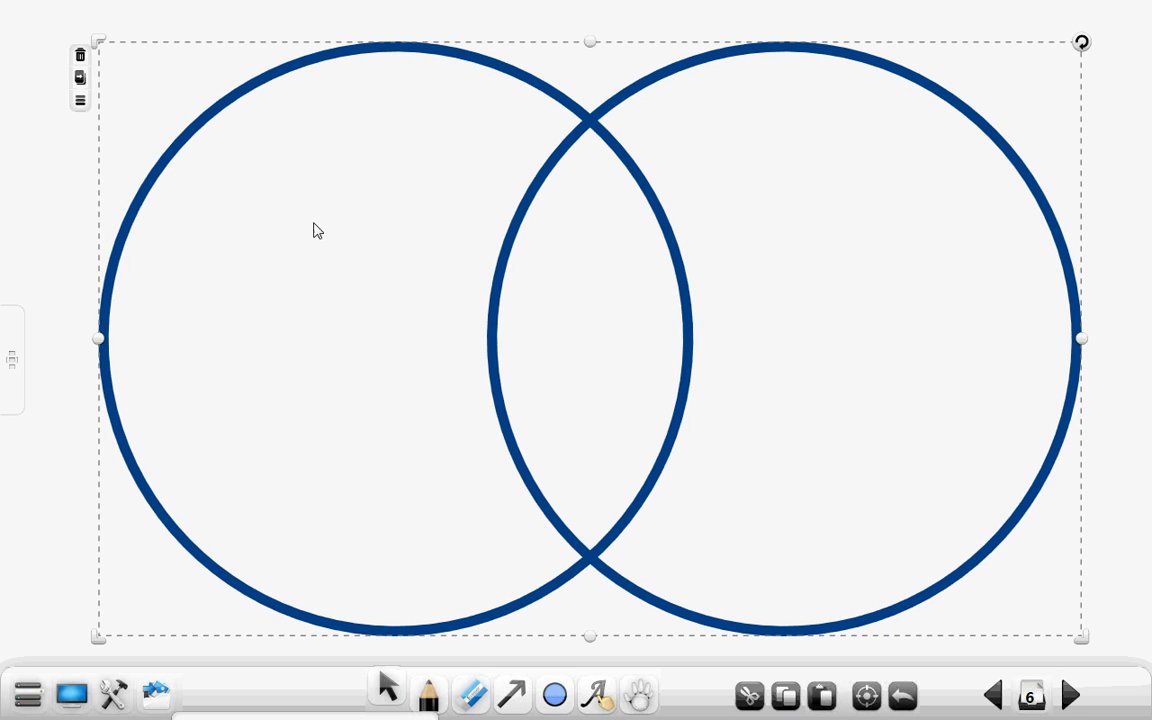
left_click(1107, 498)
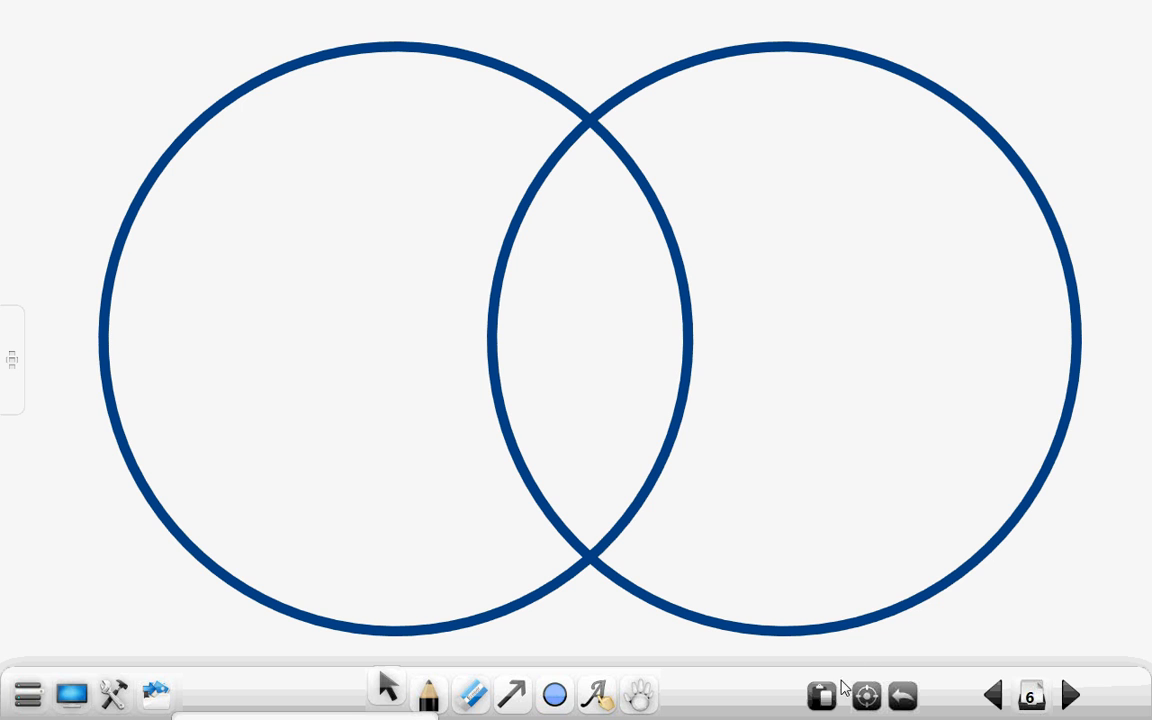
Return to the original Venn Diagrams page, pan it with the Roaming Map and enlarge the diagram in the map preview
left_click(994, 697)
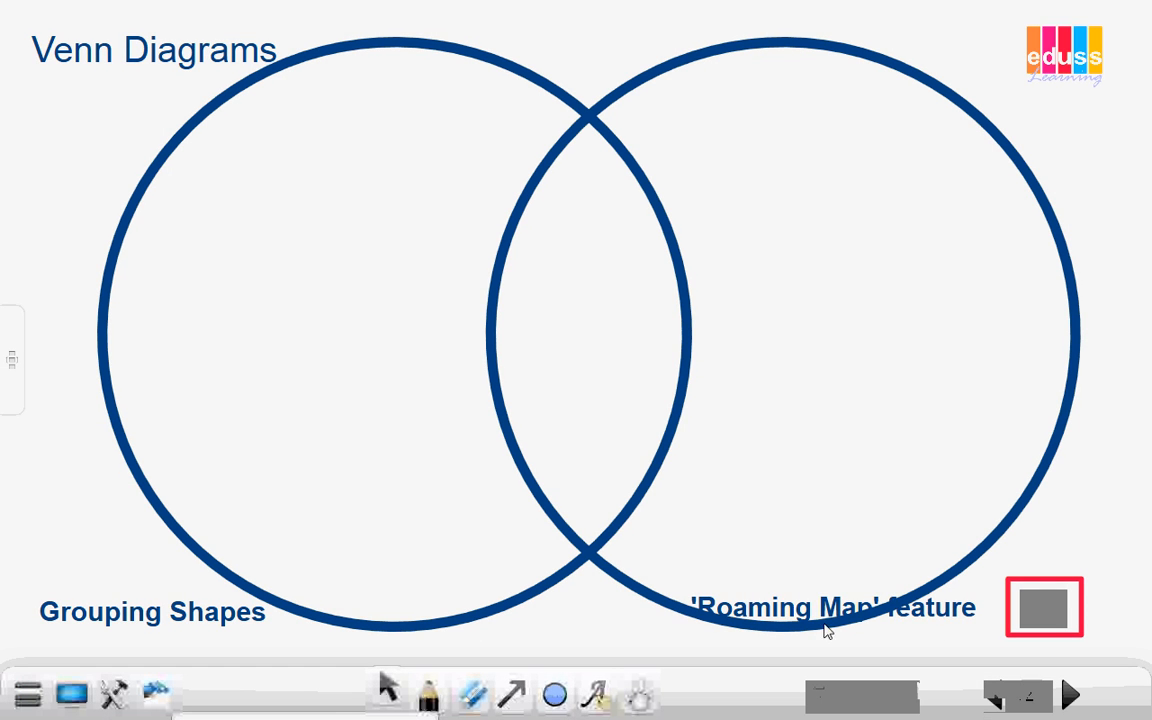
left_click(868, 700)
left_click(866, 578)
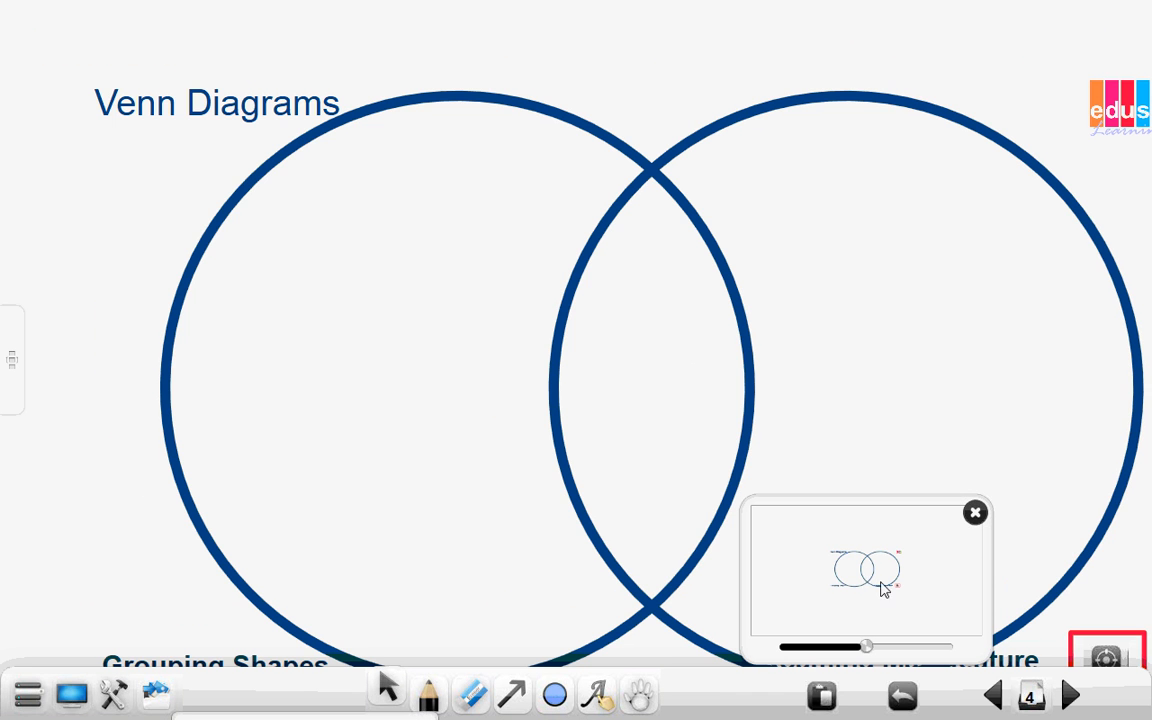
left_click_drag(868, 648, 795, 650)
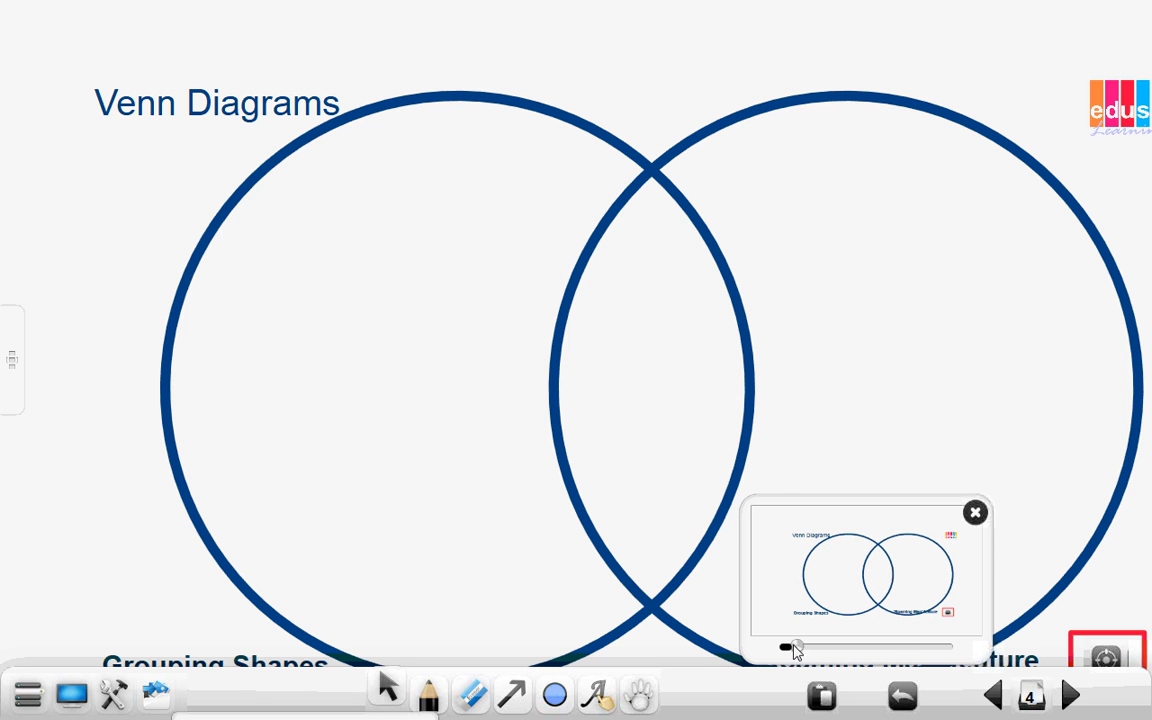
left_click(857, 580)
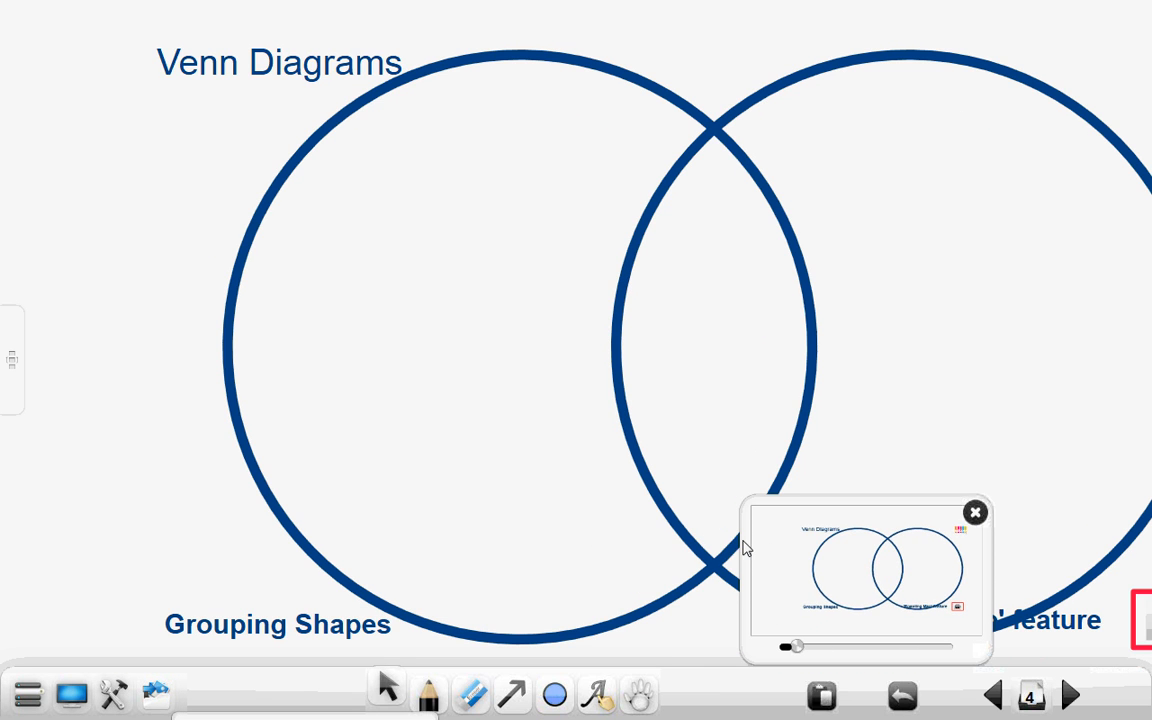
left_click(626, 488)
left_click_drag(596, 484, 567, 530)
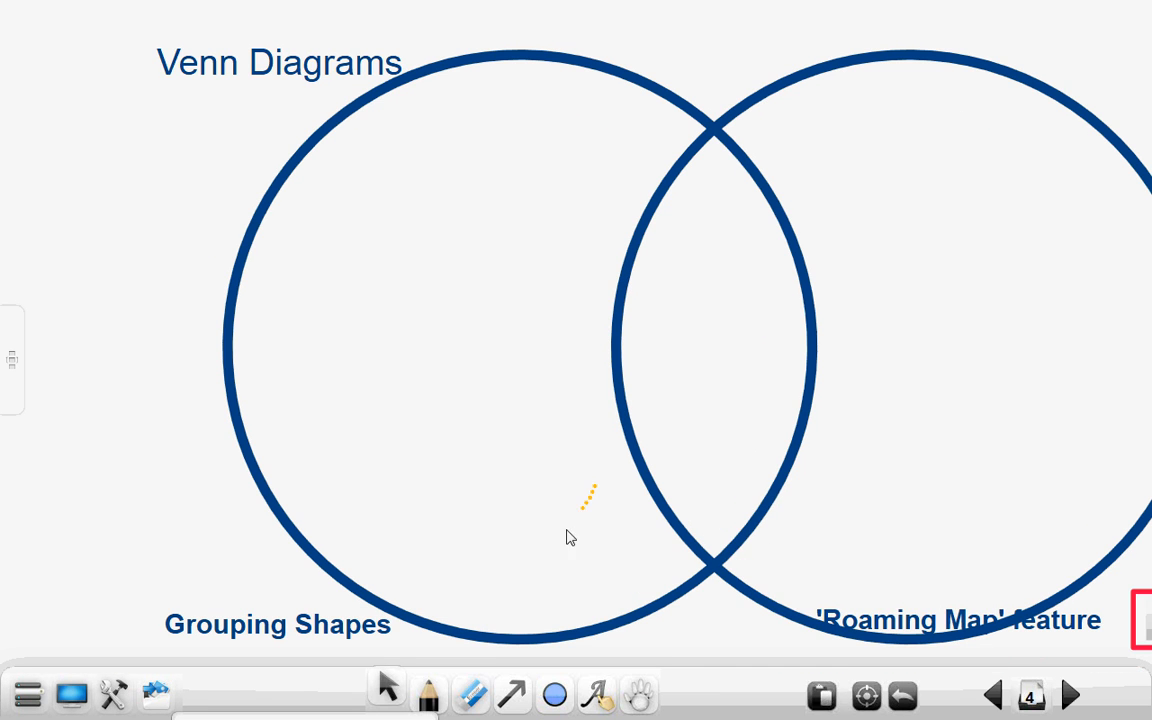
Reopen the Roaming Map and pan the page until the Venn diagram is out of view
left_click(867, 696)
left_click(910, 580)
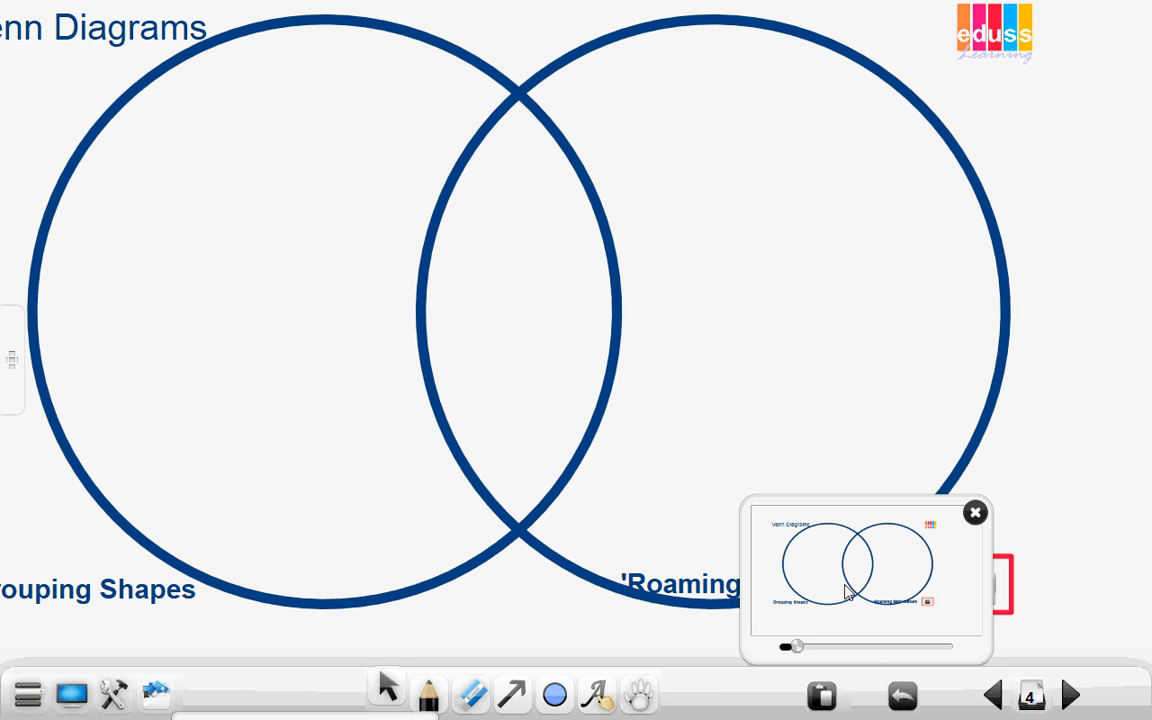
left_click(954, 629)
left_click(954, 629)
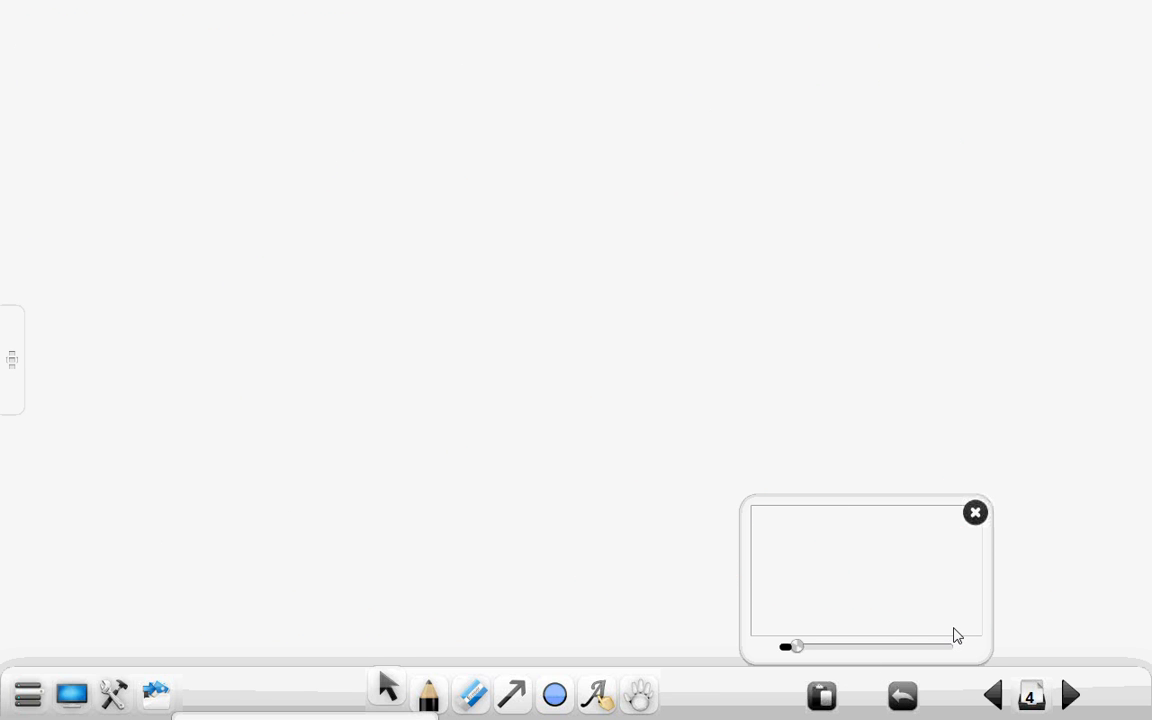
Set the Roaming Map slider to its minimum, pan the Venn diagram back into view and close the map
left_click_drag(800, 648, 787, 650)
left_click_drag(786, 531, 888, 616)
left_click_drag(803, 552, 920, 634)
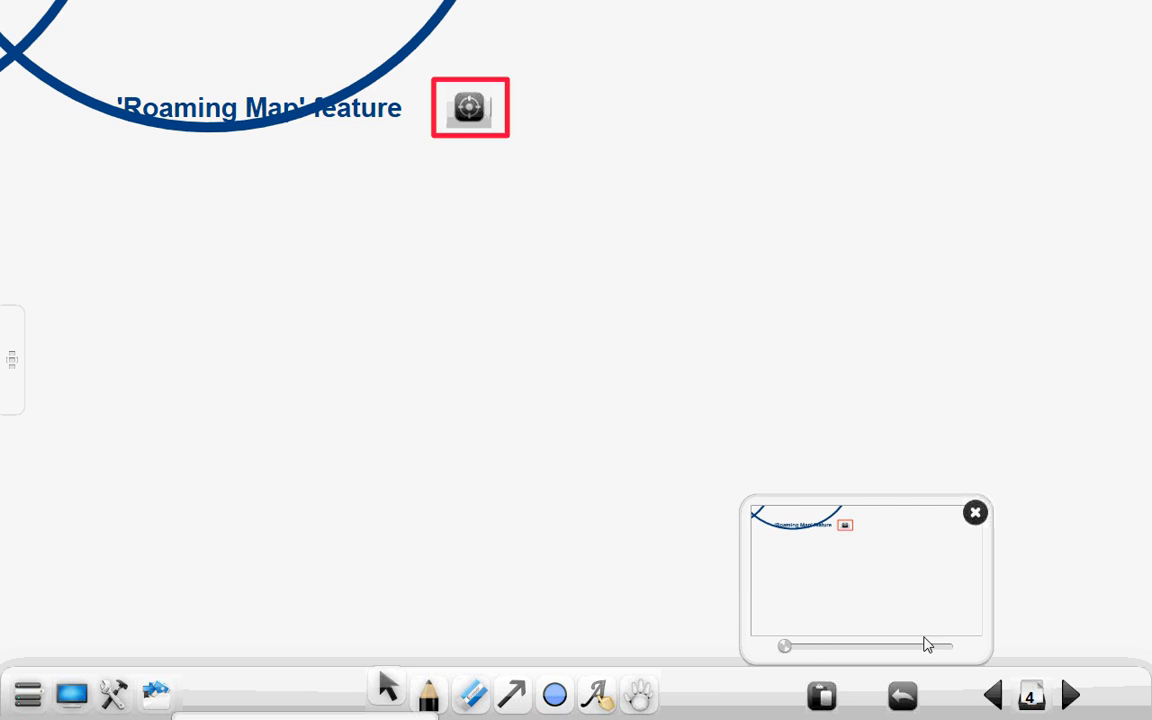
left_click_drag(804, 557, 907, 617)
left_click_drag(839, 558, 895, 612)
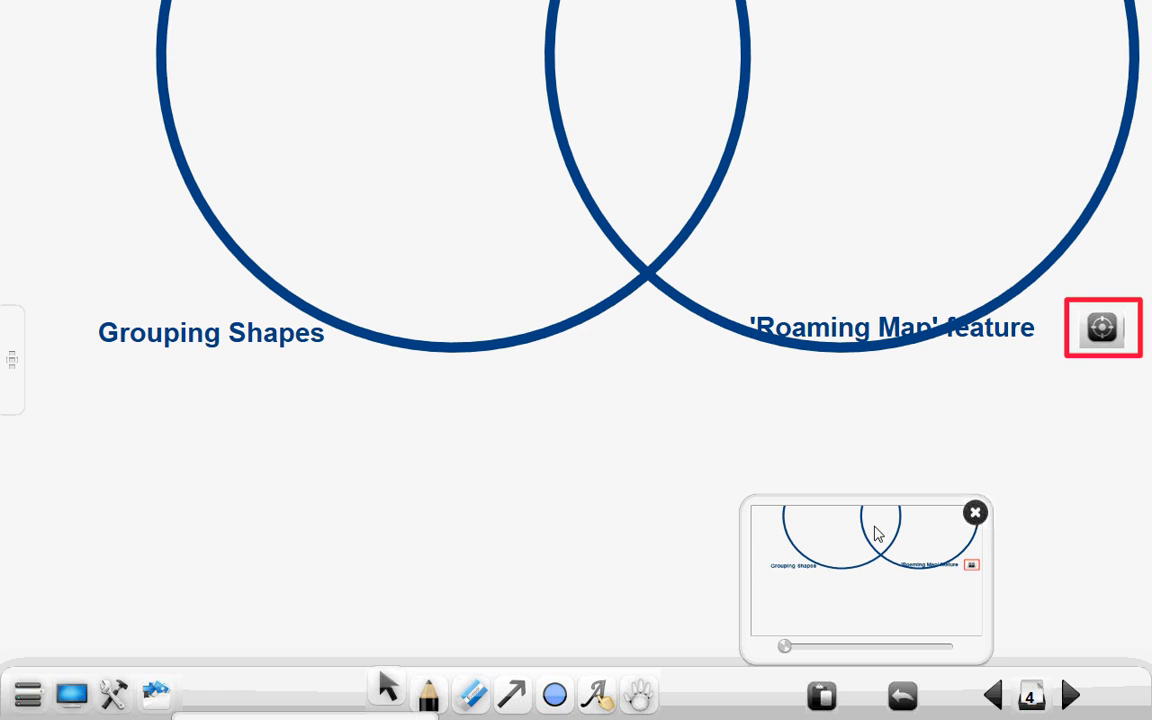
left_click_drag(884, 546, 875, 613)
left_click_drag(805, 550, 884, 609)
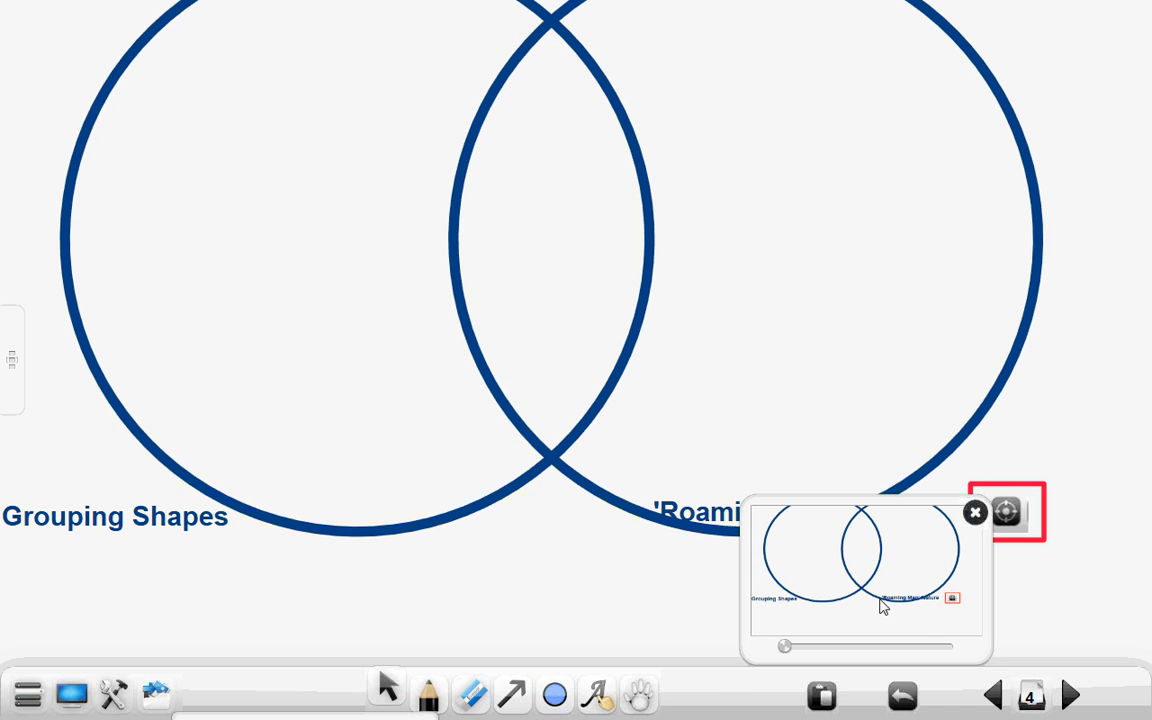
left_click(975, 514)
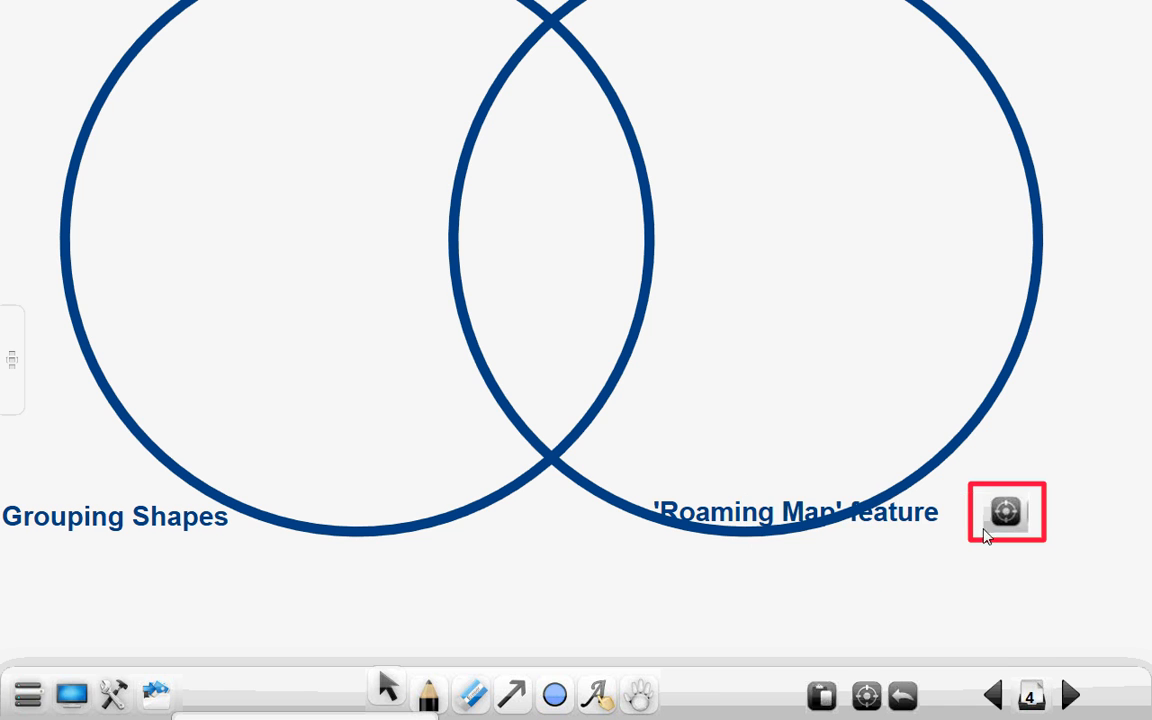
Go to the house-copying page and move the large red triangle and large yellow square onto the house outline as roof and wall
left_click(1070, 697)
left_click(1070, 697)
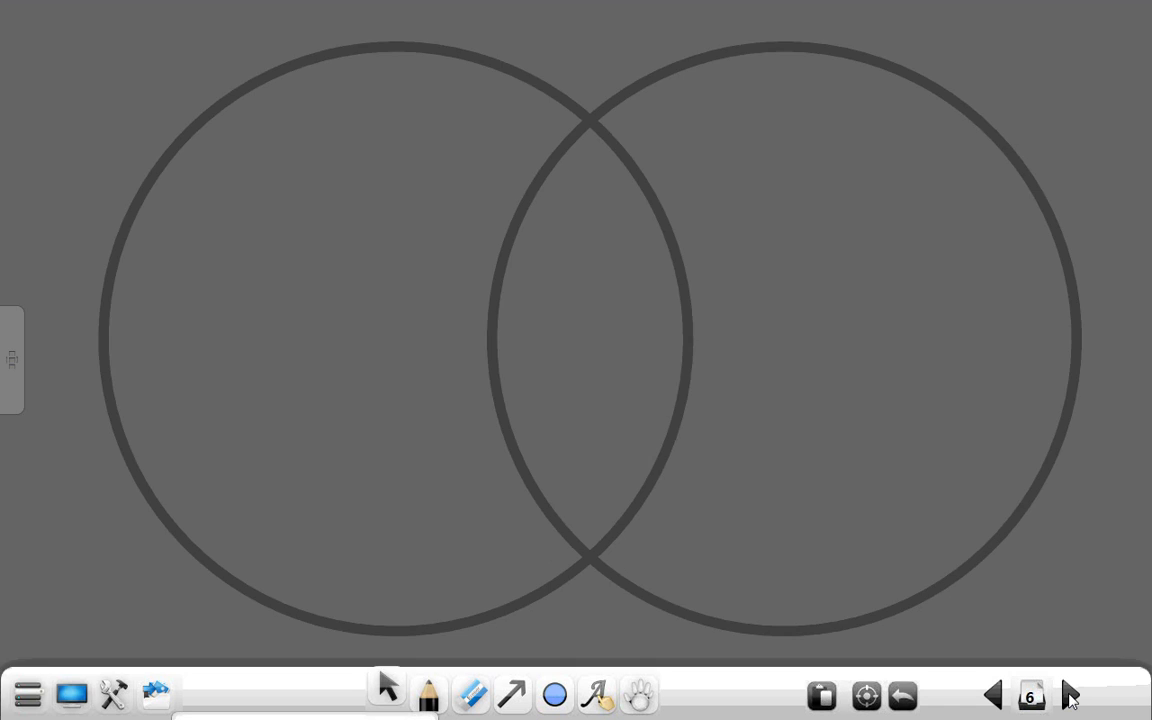
left_click(1070, 697)
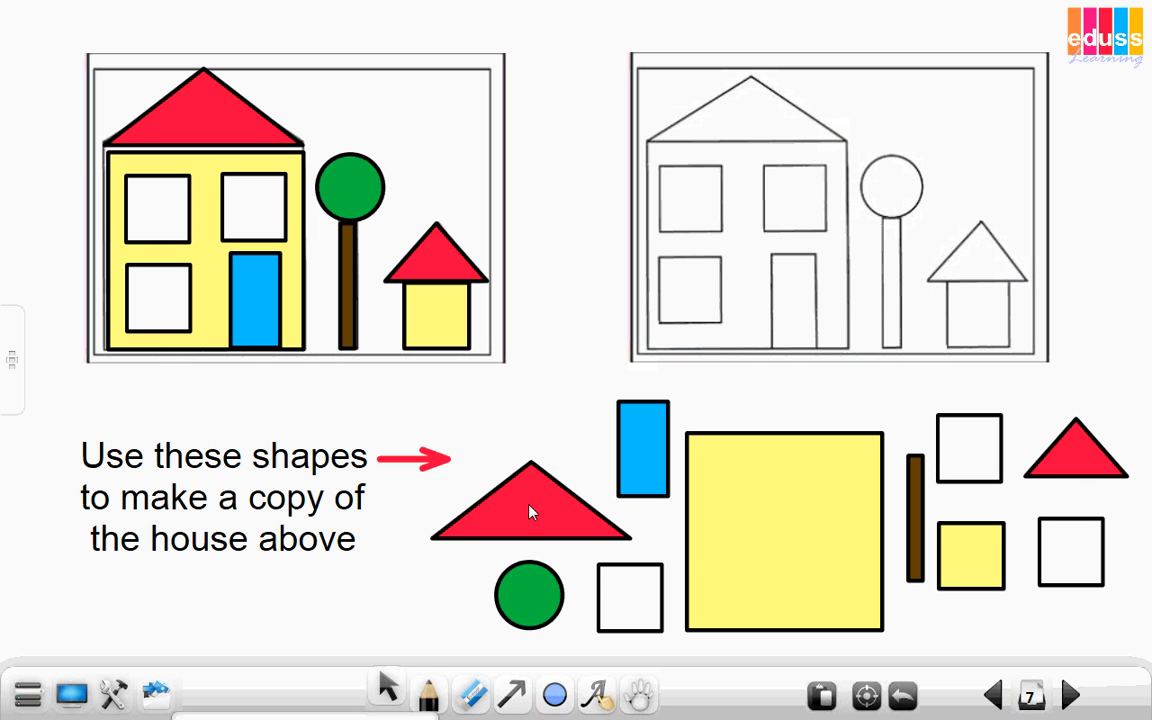
left_click_drag(530, 512, 748, 120)
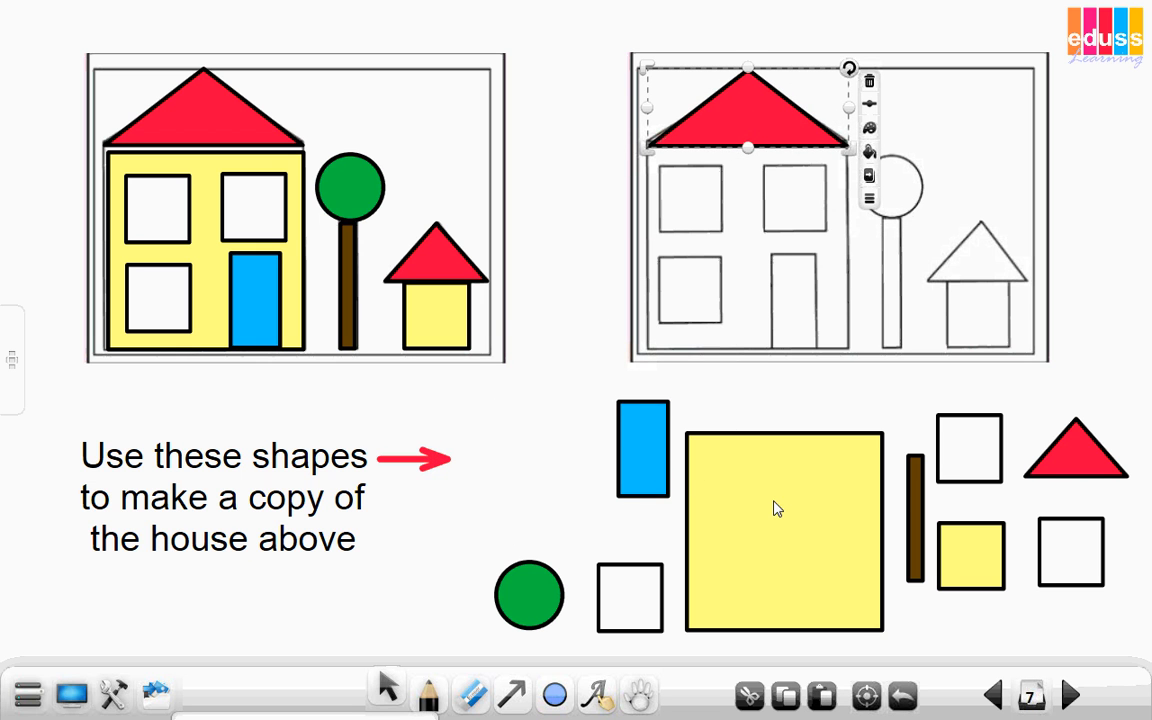
left_click_drag(777, 509, 738, 231)
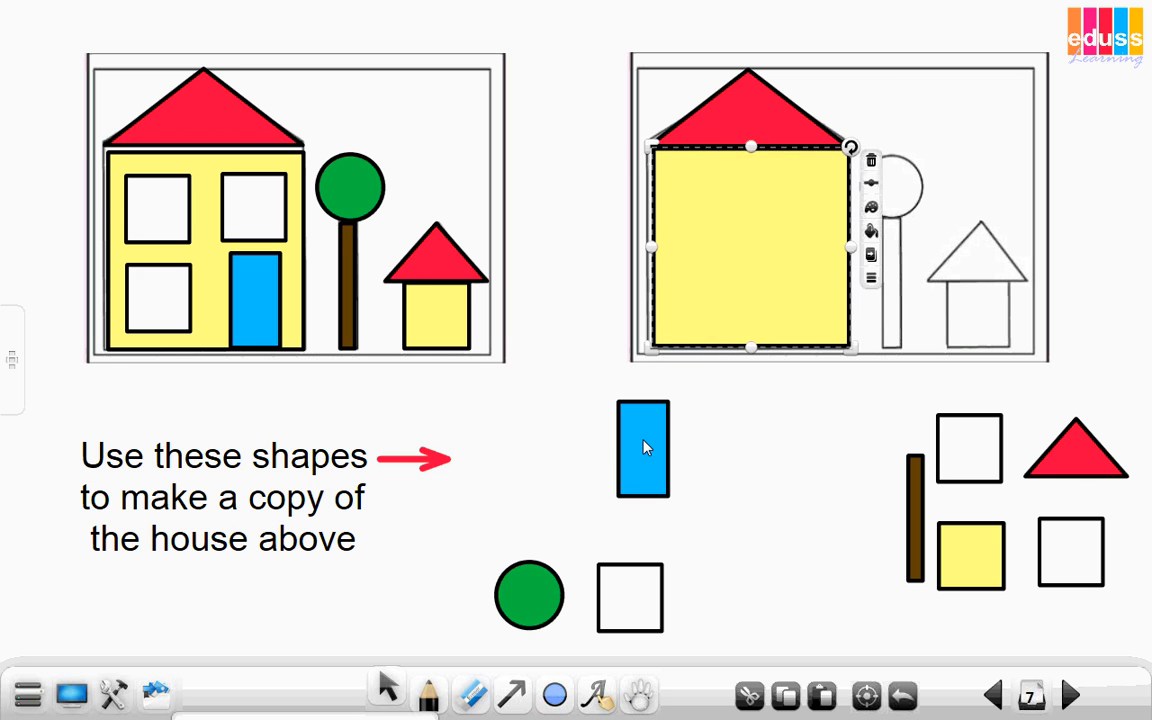